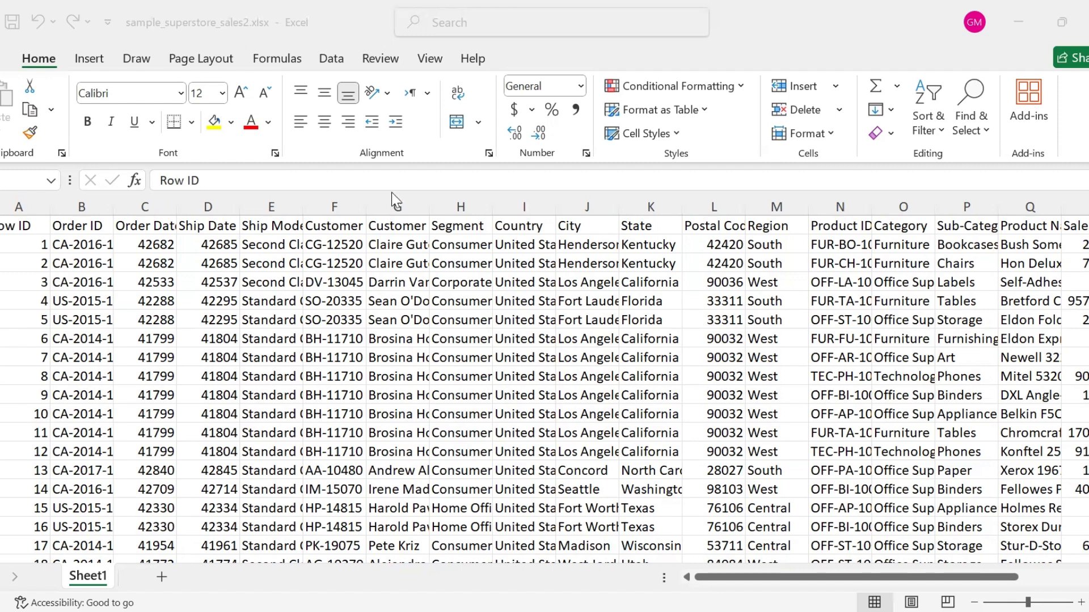
Step: Examine the customer, location and product column groups and the Row ID column in Sheet1
left_click_drag(315, 207, 460, 208)
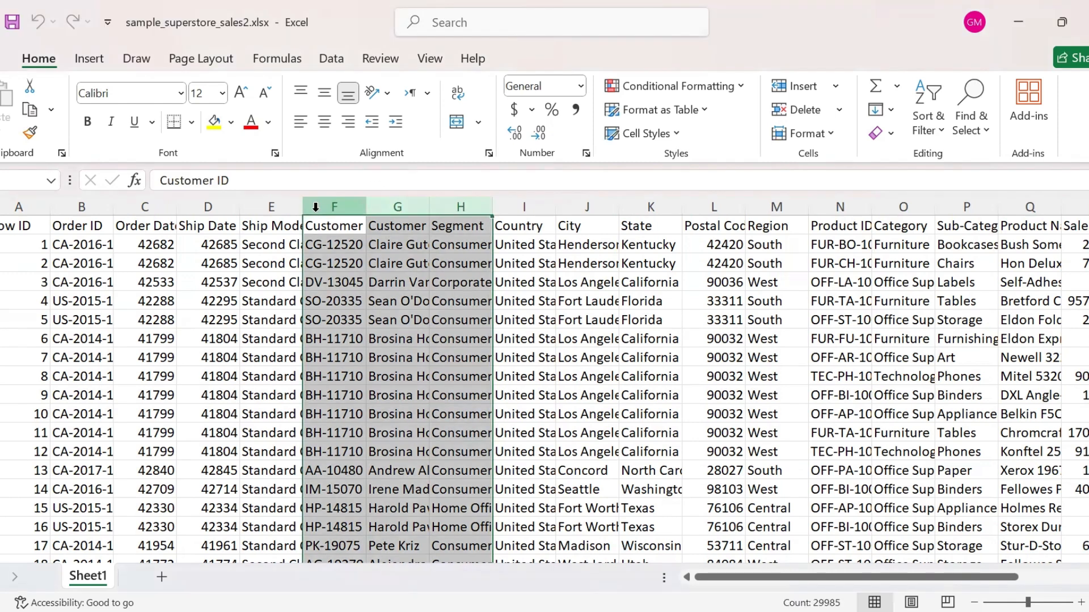
left_click(326, 208)
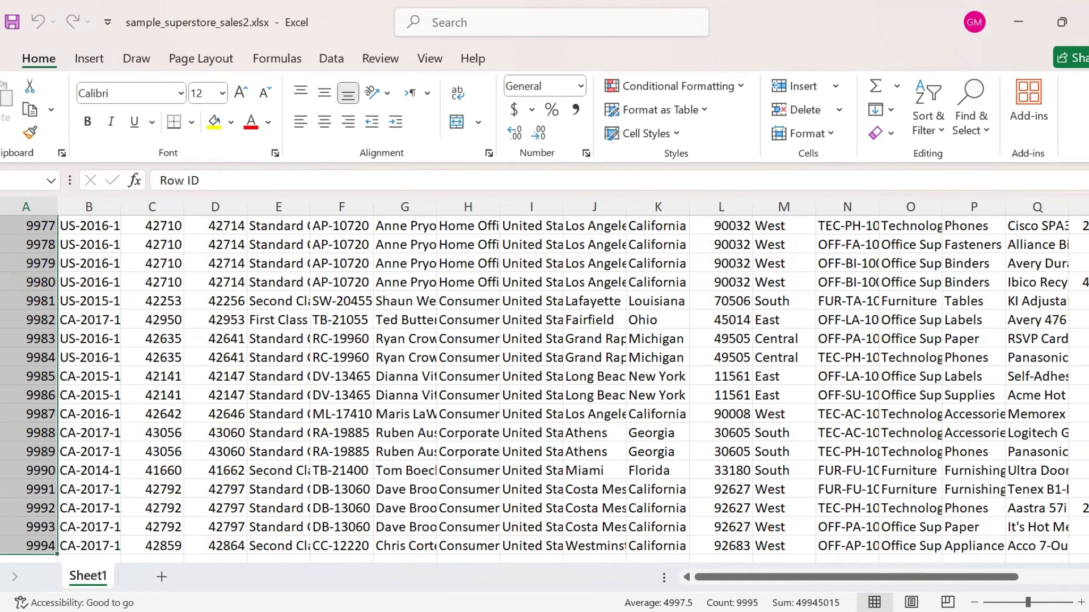
scroll(544, 389, "up", 4)
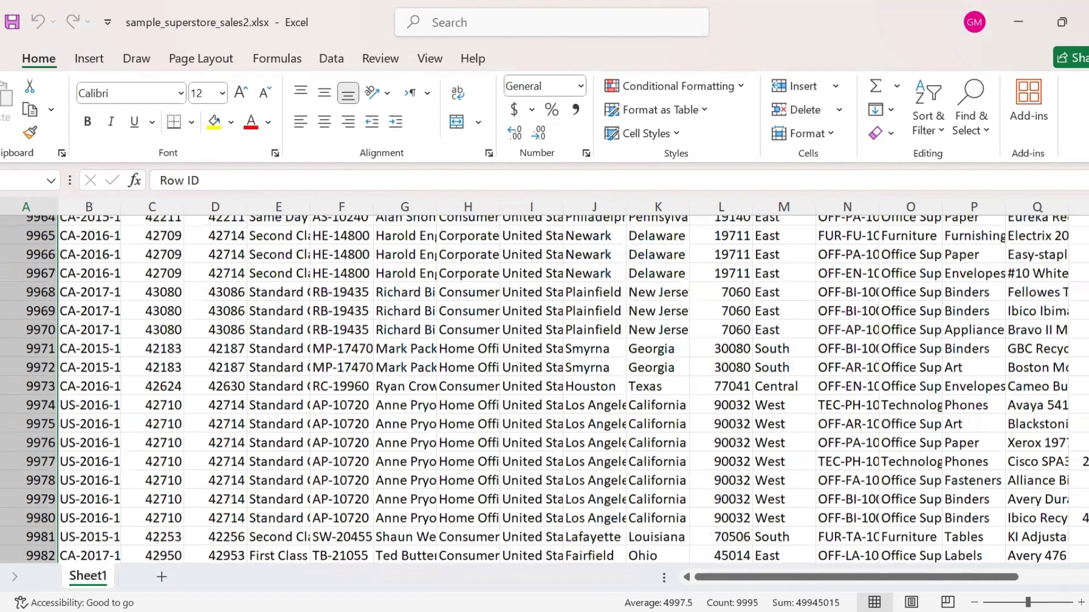
scroll(544, 390, "up", 20)
left_click_drag(1088, 541, 1088, 221)
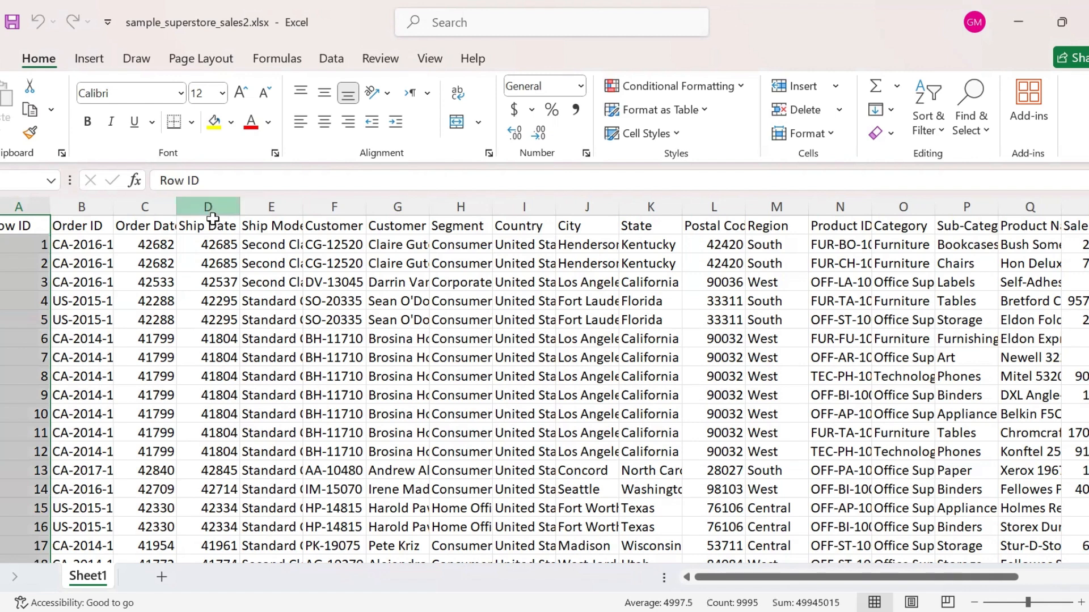
left_click_drag(509, 205, 774, 205)
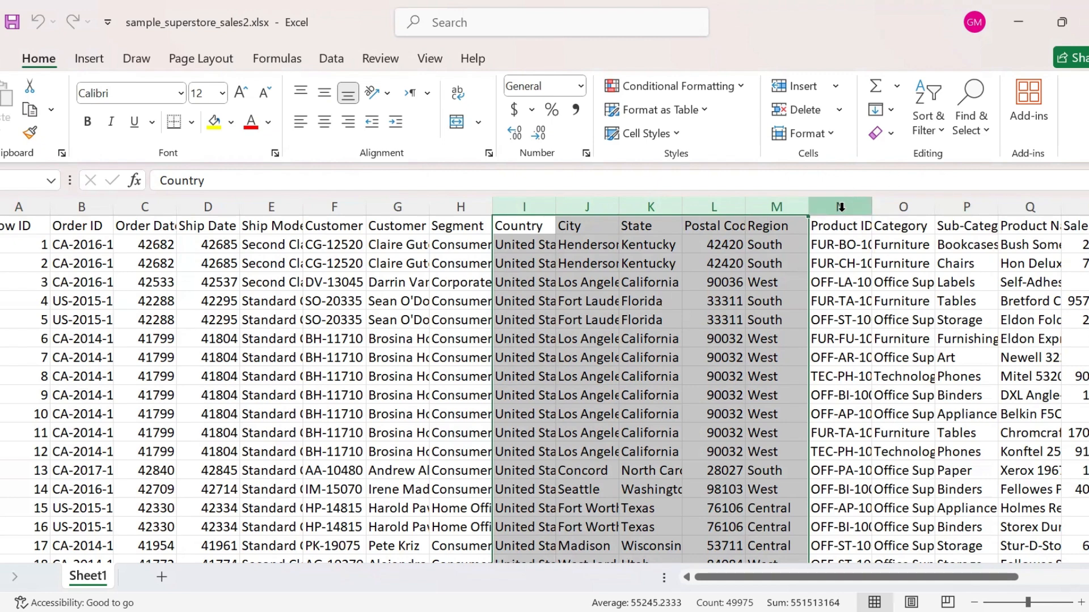
left_click_drag(840, 206, 1014, 202)
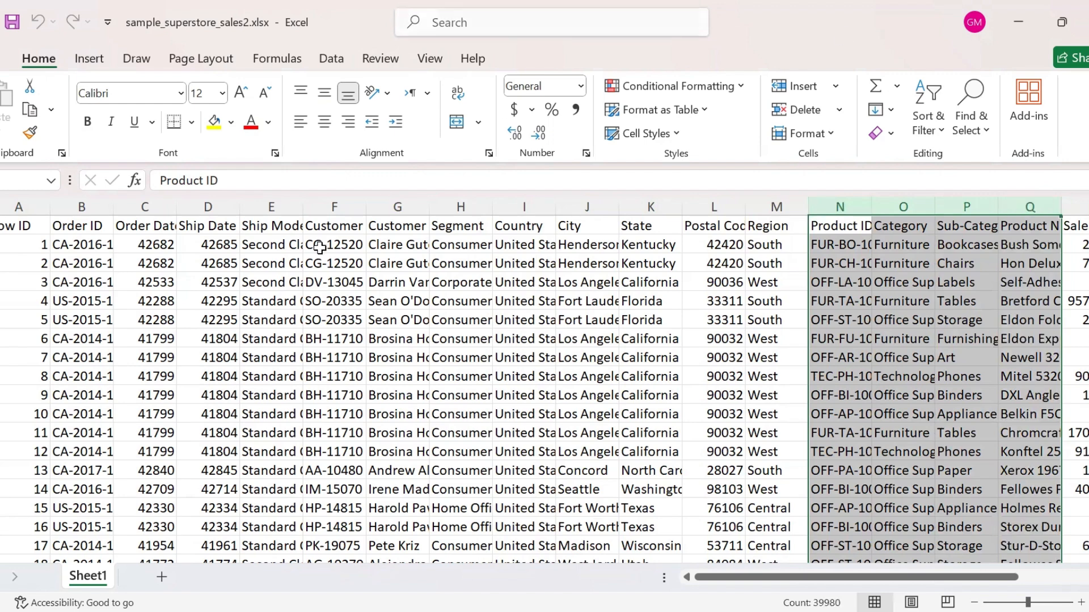
left_click(330, 204)
left_click_drag(332, 204, 467, 196)
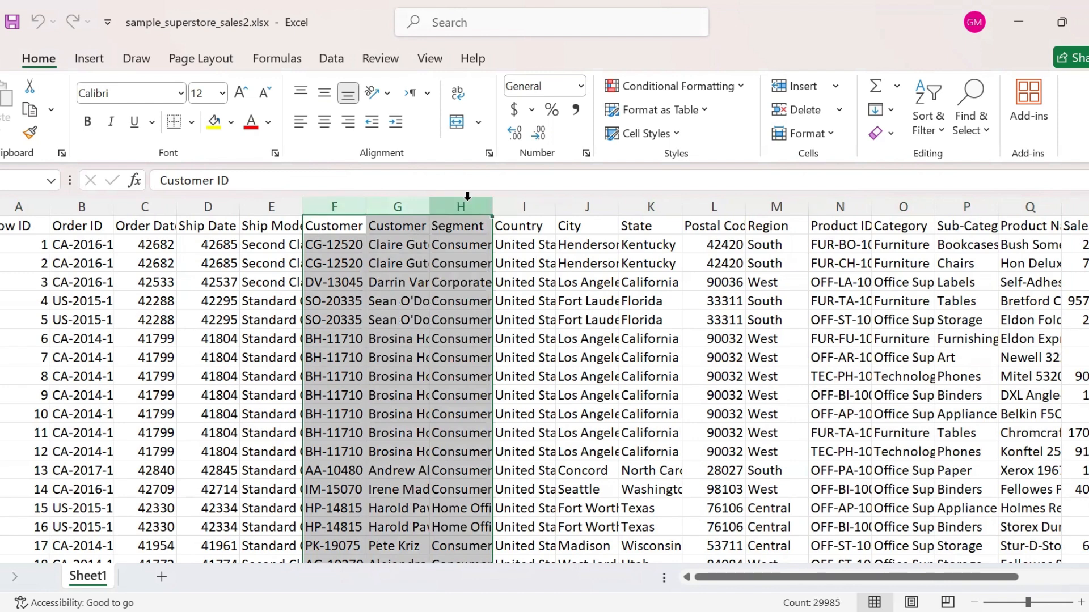
left_click(328, 245)
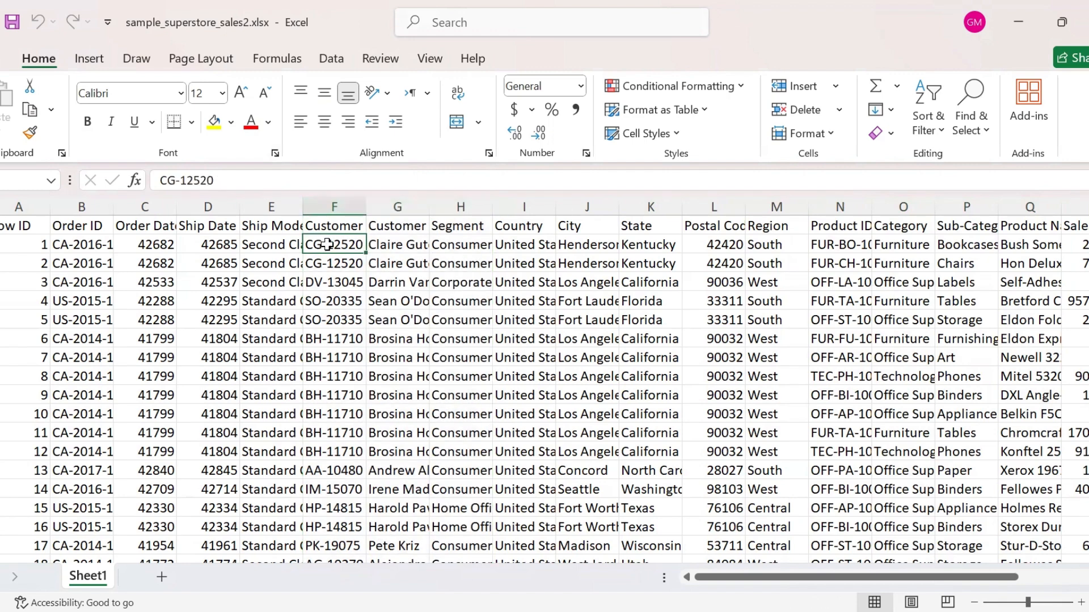
left_click(508, 210)
left_click_drag(509, 211, 762, 220)
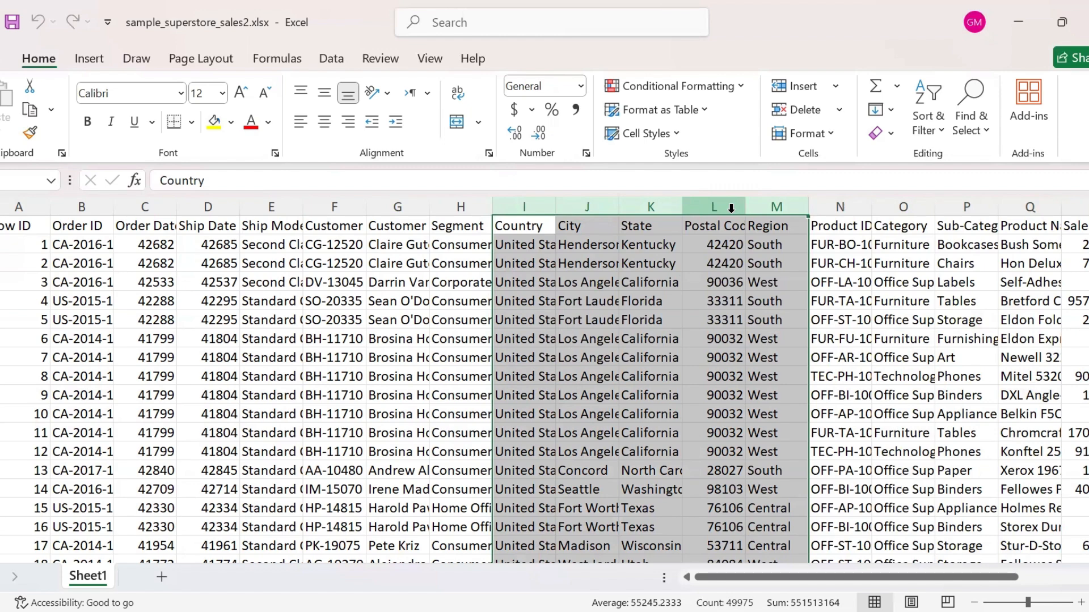
Step: Load the range A1:U9995 with headers into Power Query as a table and rename the query Orders
left_click(93, 245)
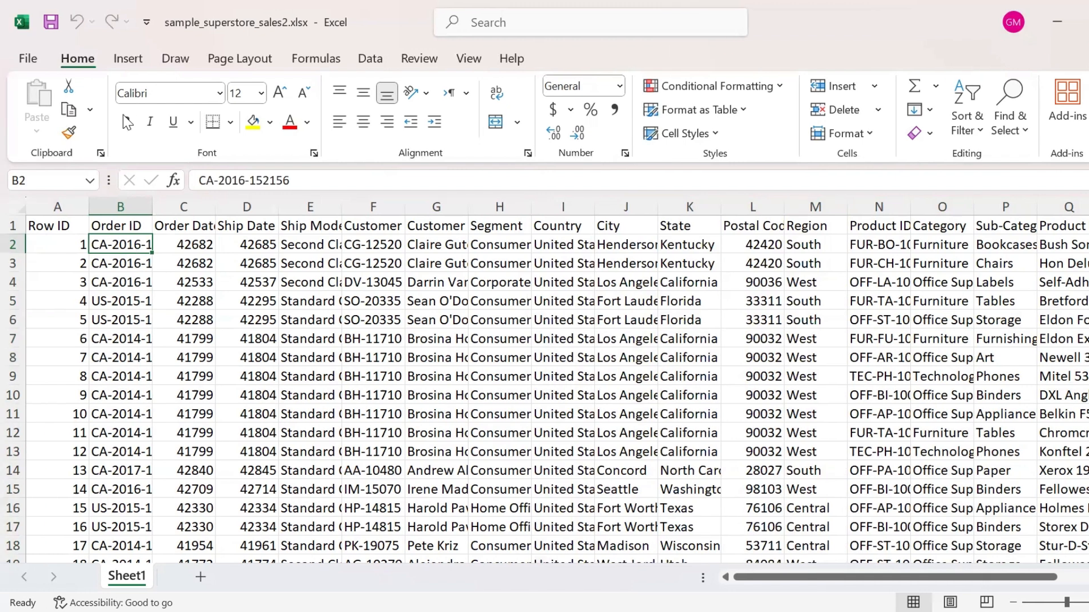
left_click(360, 59)
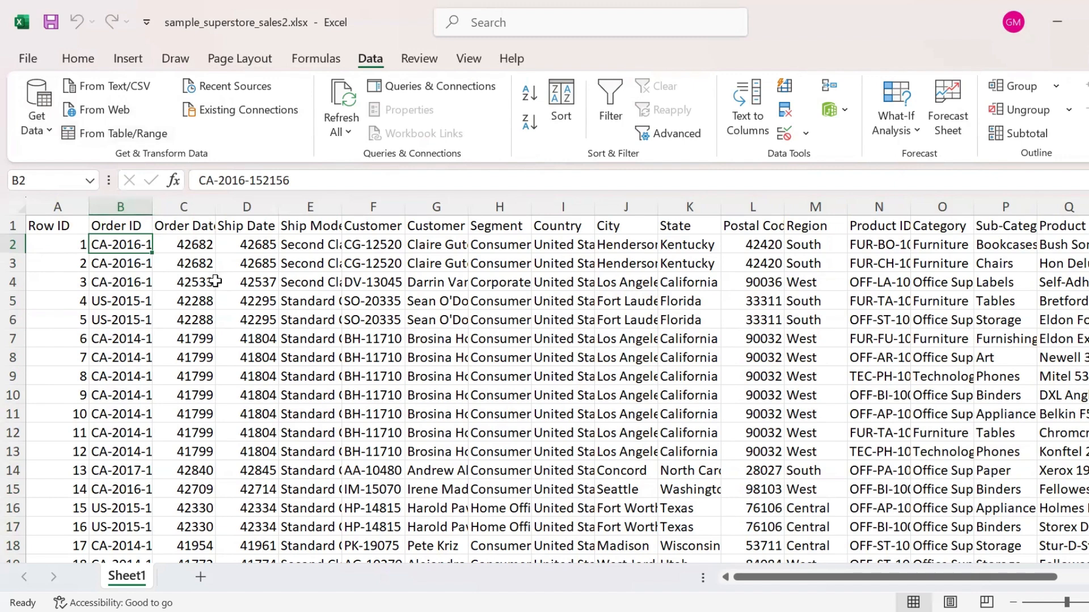
left_click(99, 139)
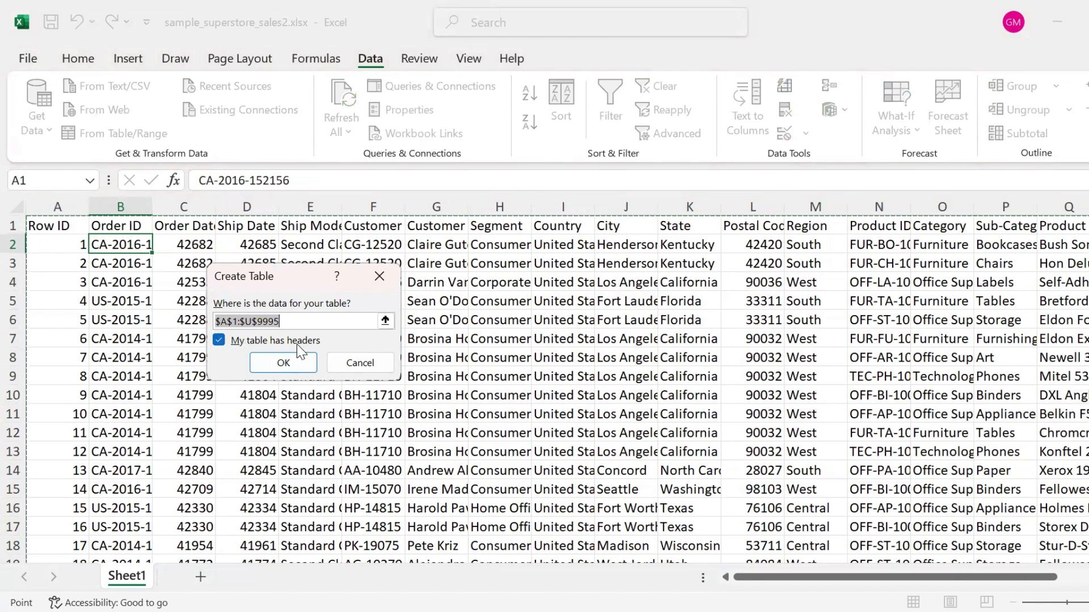
left_click(273, 363)
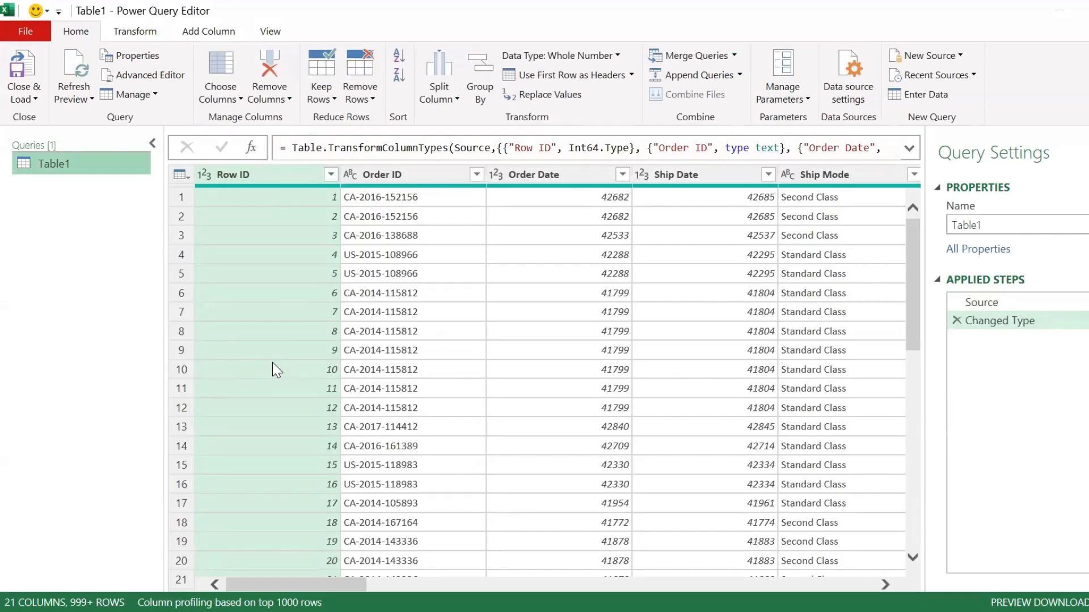
right_click(57, 163)
left_click(148, 233)
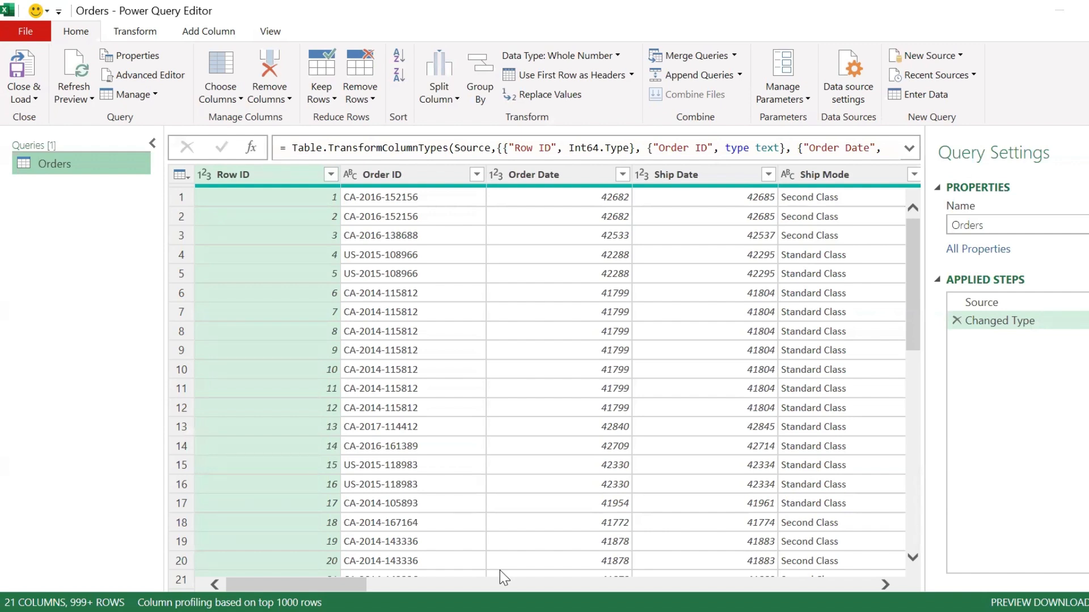
Step: Duplicate the Orders query and rename the copy Customers Data
right_click(73, 163)
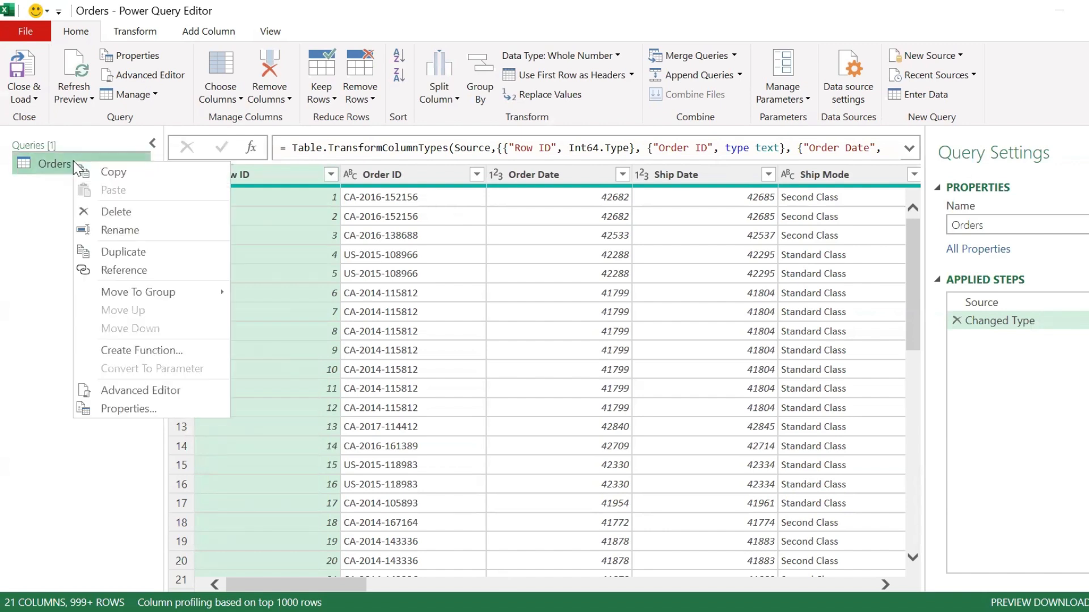
left_click(169, 246)
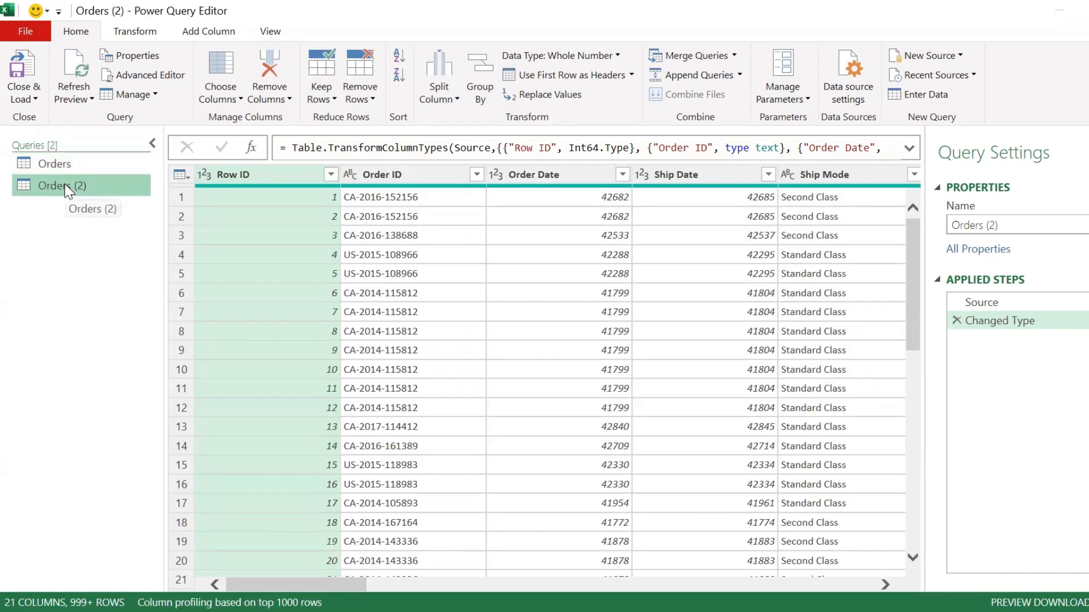
right_click(66, 188)
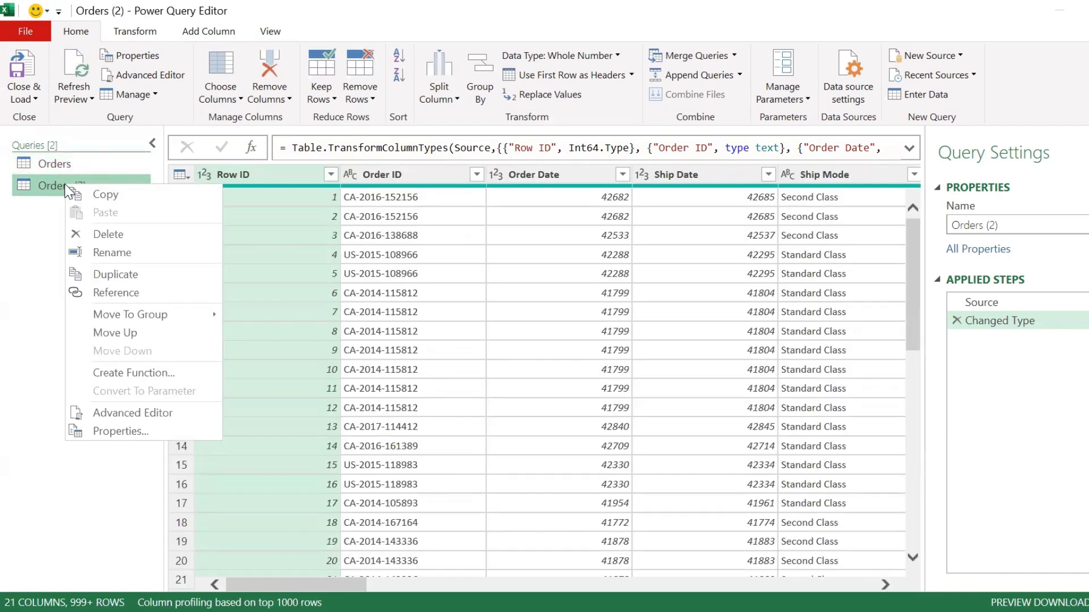
left_click(133, 258)
type("Customers Data")
key("Return")
Step: Keep only the Customer ID, Customer Name and Segment columns in the Customers Data query, removing all other columns
left_click_drag(318, 584, 372, 582)
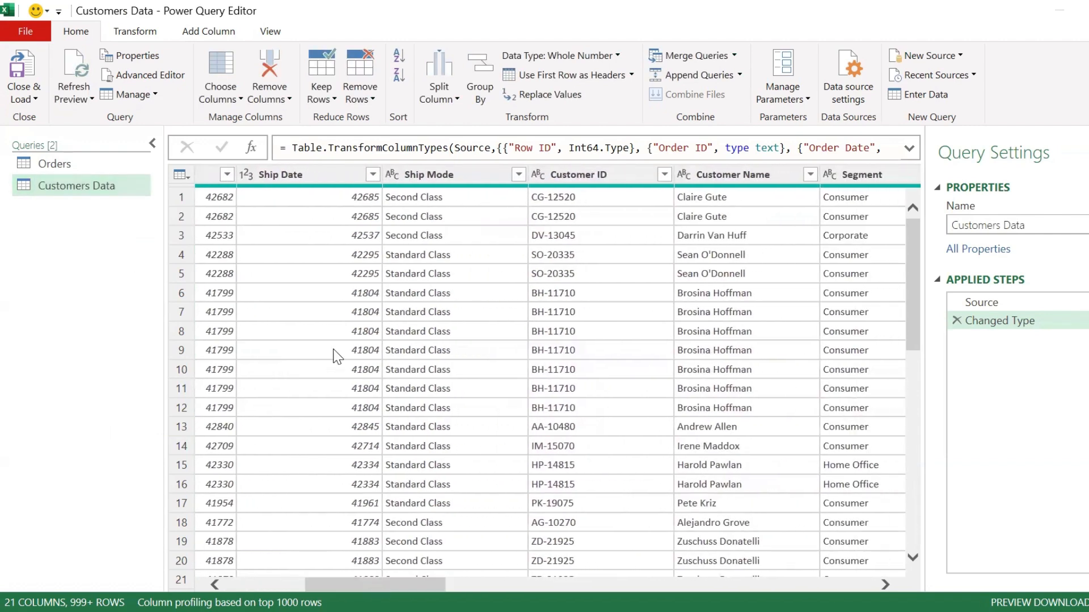
left_click(593, 177)
left_click(850, 176, "shift")
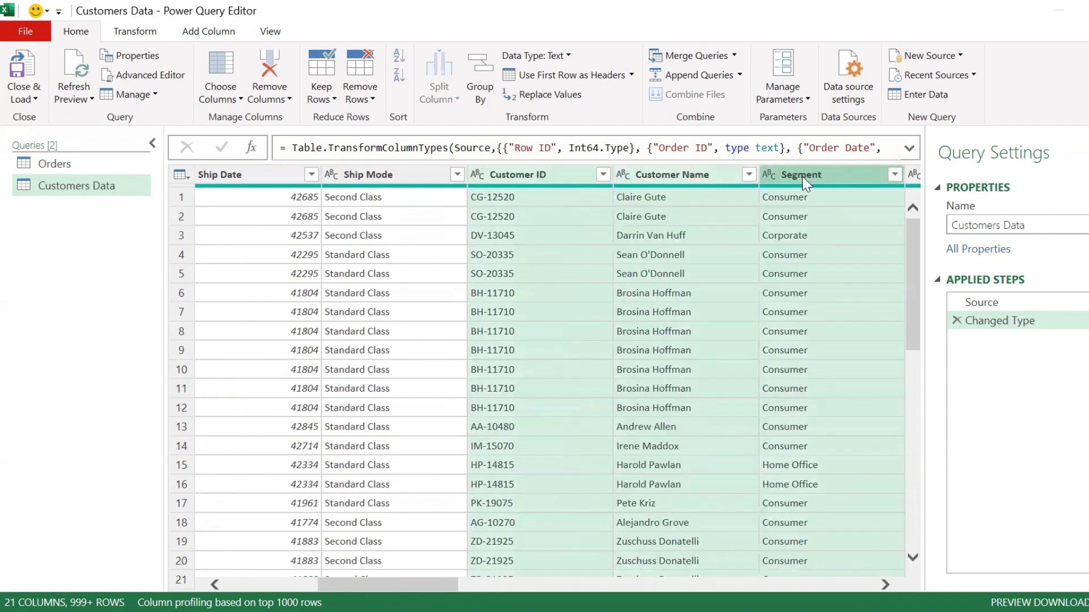
left_click(277, 103)
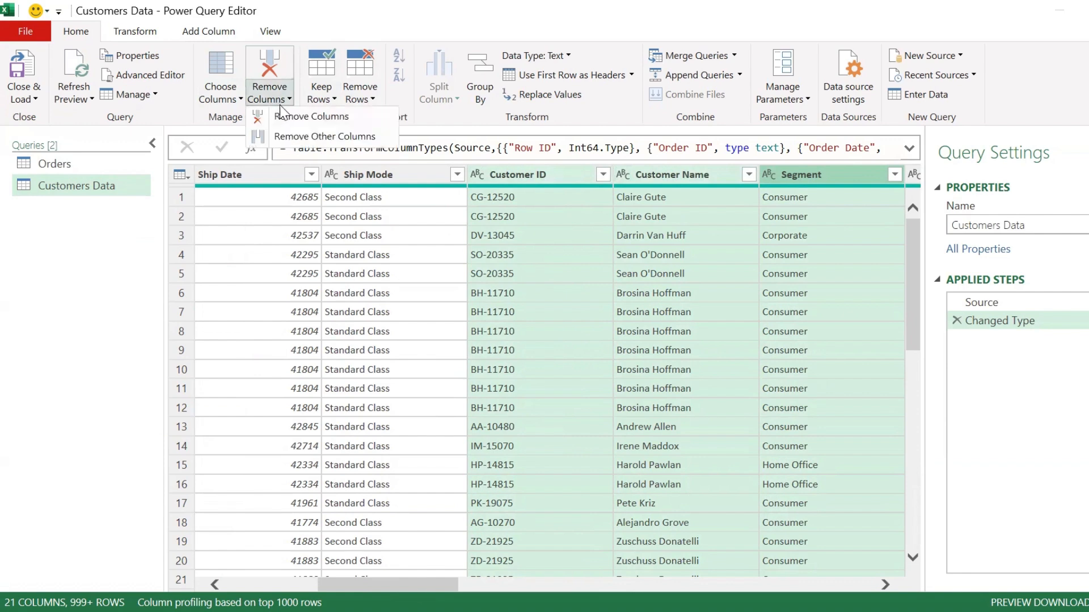
left_click(296, 137)
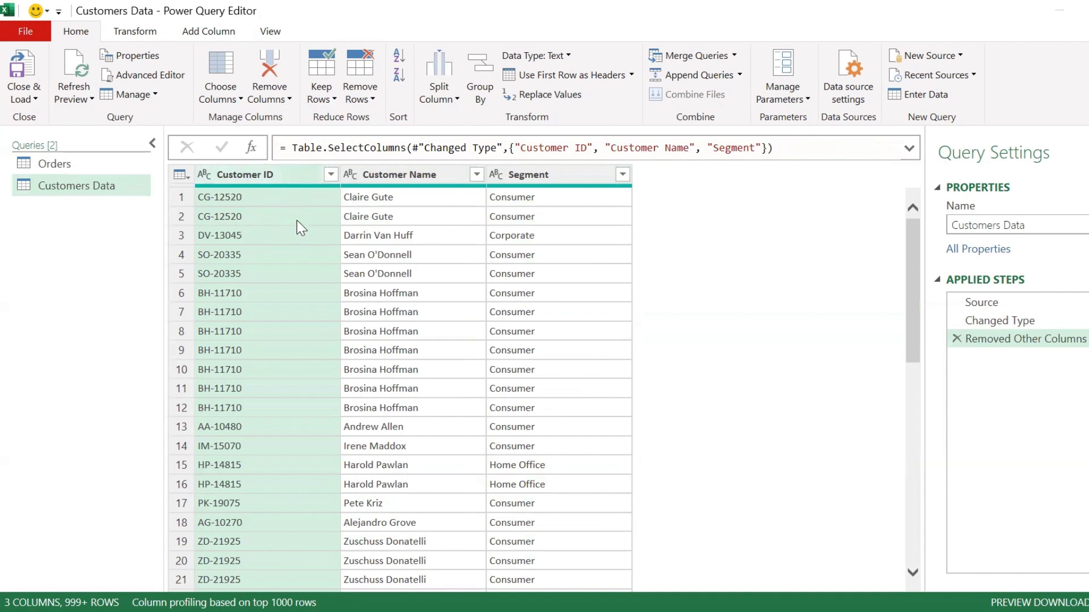
Step: Remove duplicate rows across all three columns of the Customers Data query
key("ctrl+a")
left_click(362, 94)
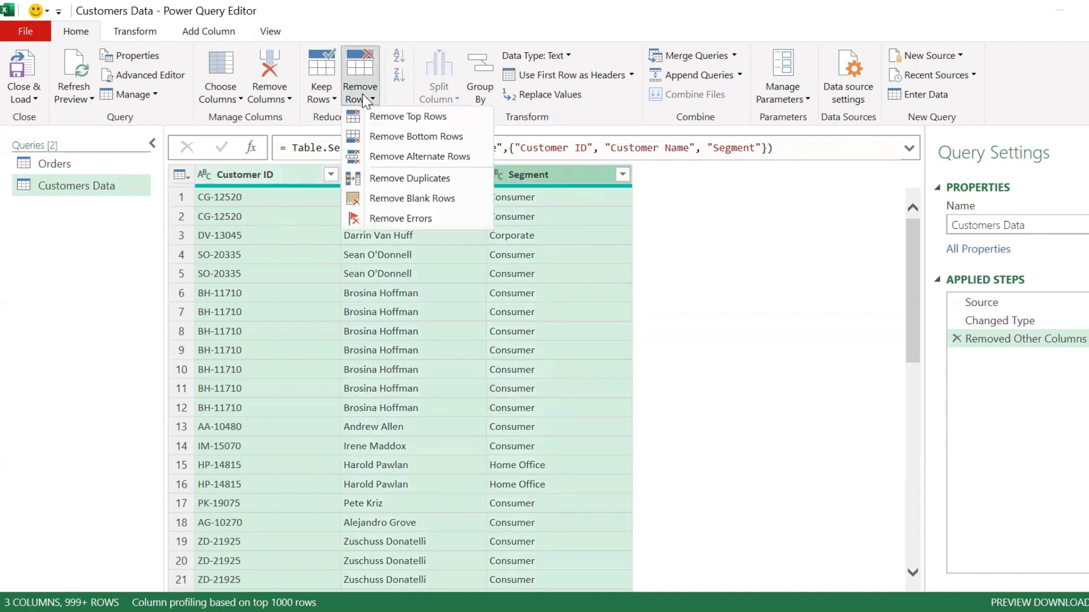
left_click(409, 179)
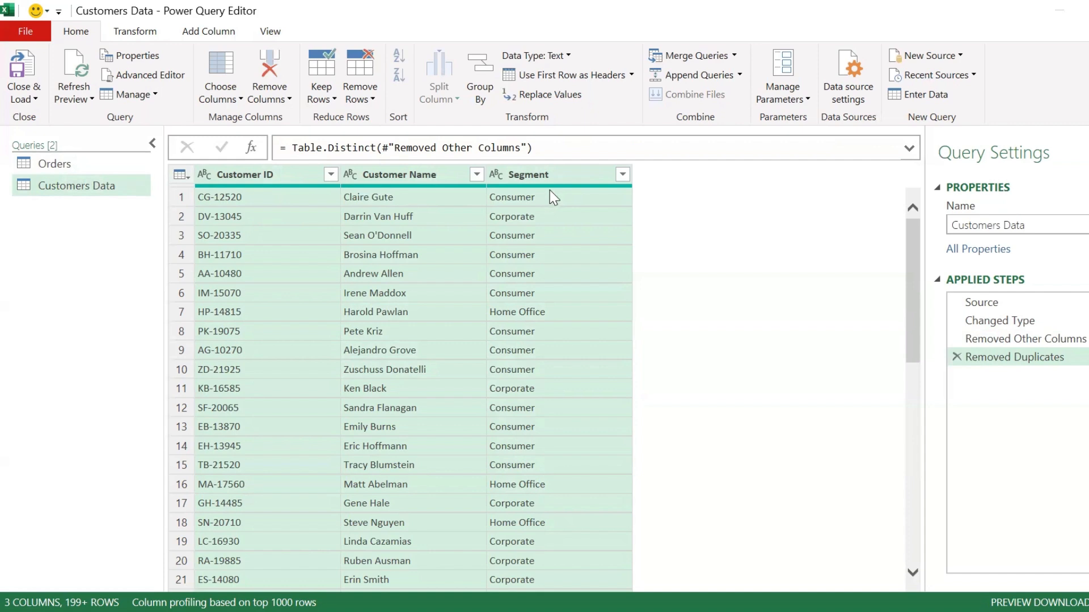
Step: Remove the Customer Name and Segment columns from the Orders query
left_click(46, 159)
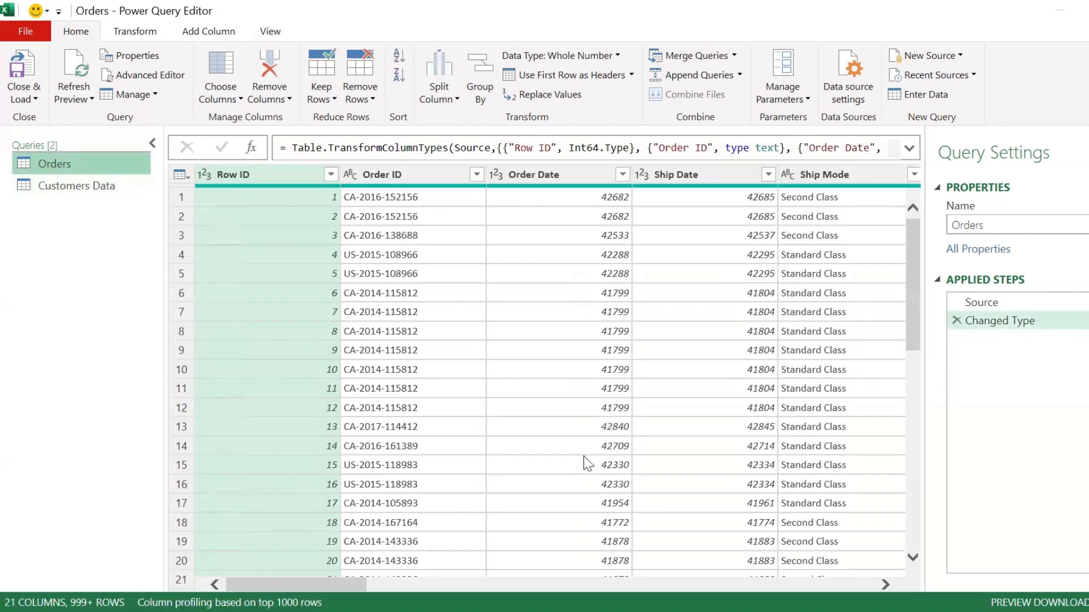
scroll(340, 298, "right", 3)
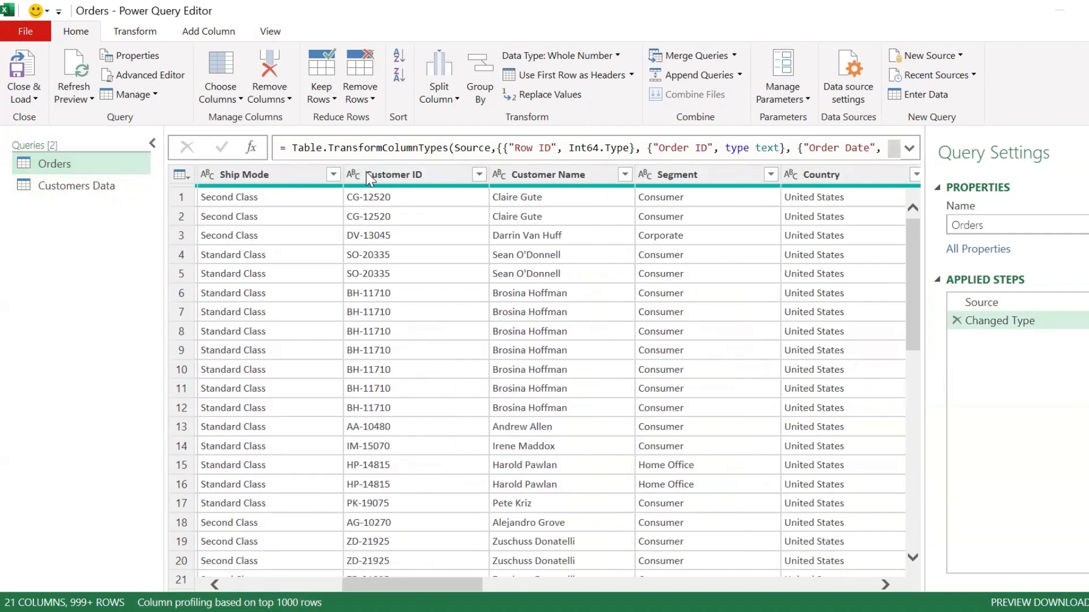
left_click(561, 174)
left_click(677, 175, "ctrl")
left_click(270, 94)
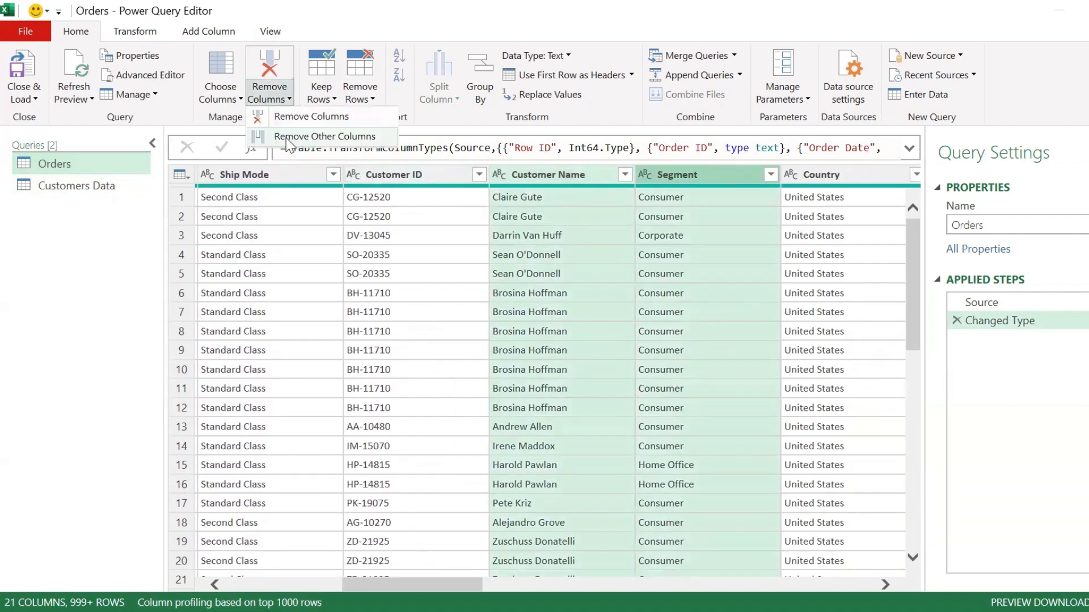
left_click(311, 116)
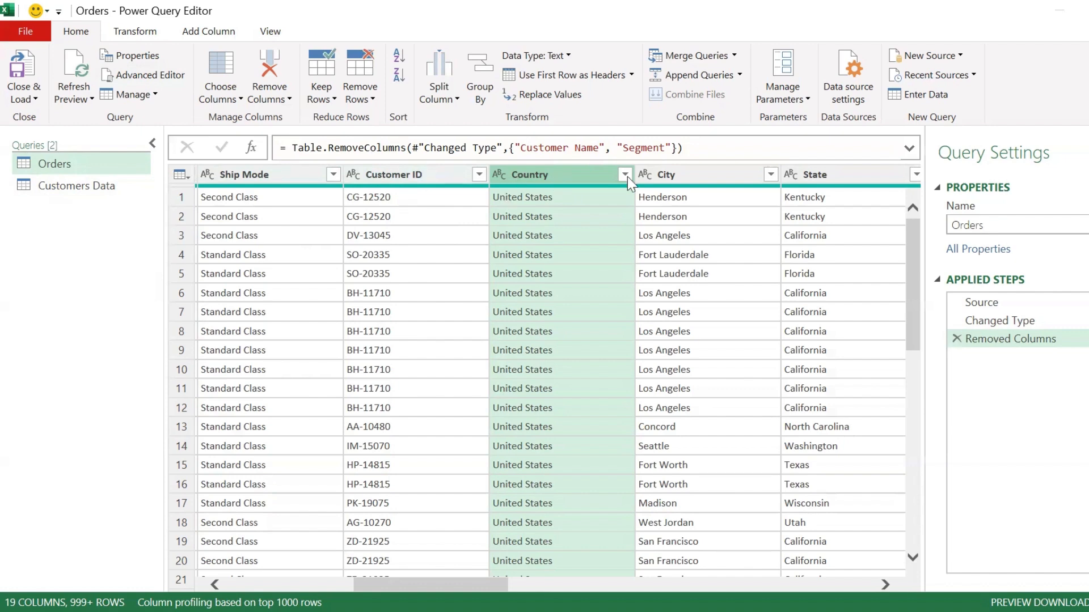
Step: Duplicate the Orders query and rename the copy Region
right_click(51, 163)
left_click(128, 244)
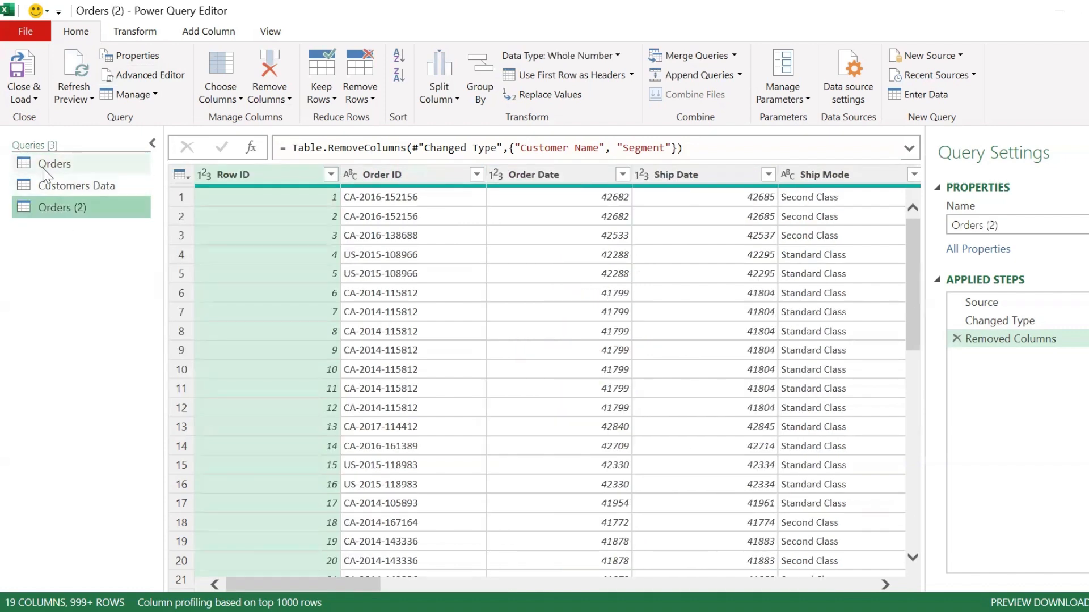
right_click(69, 210)
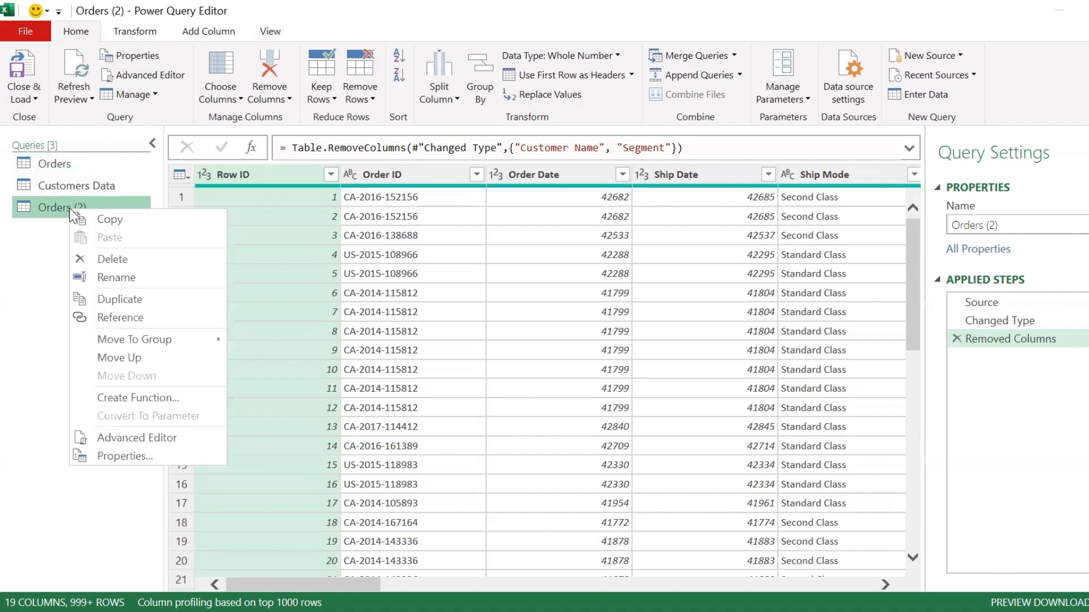
left_click(115, 278)
type("Region")
key("Return")
Step: Keep only the Country, City, State, Postal Code and Region columns in the Region query, removing all other columns
left_click_drag(283, 584, 460, 582)
left_click(290, 170)
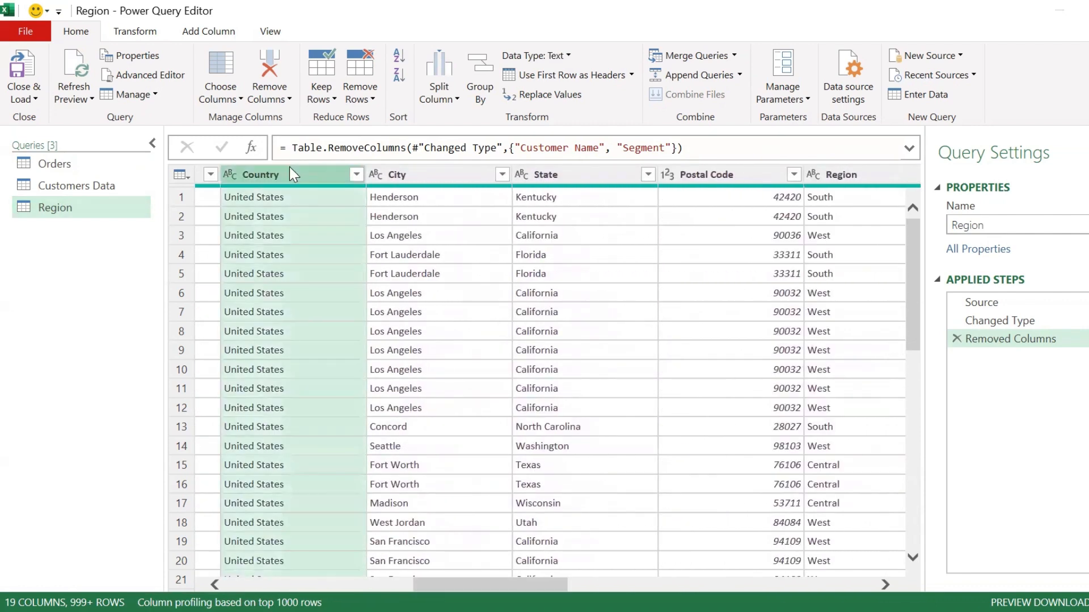
left_click(846, 177, "shift")
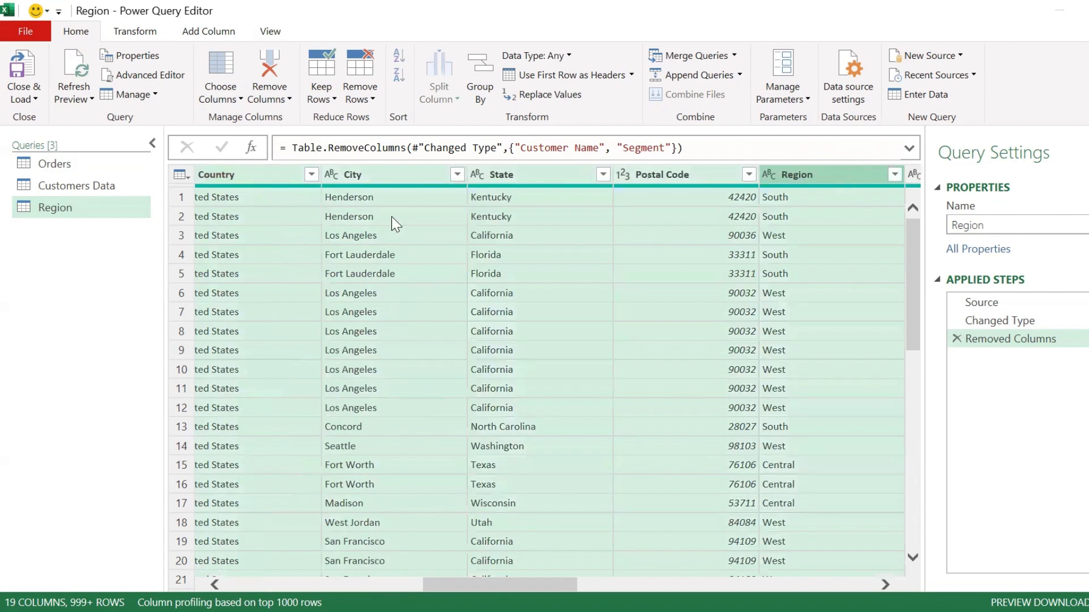
left_click(270, 97)
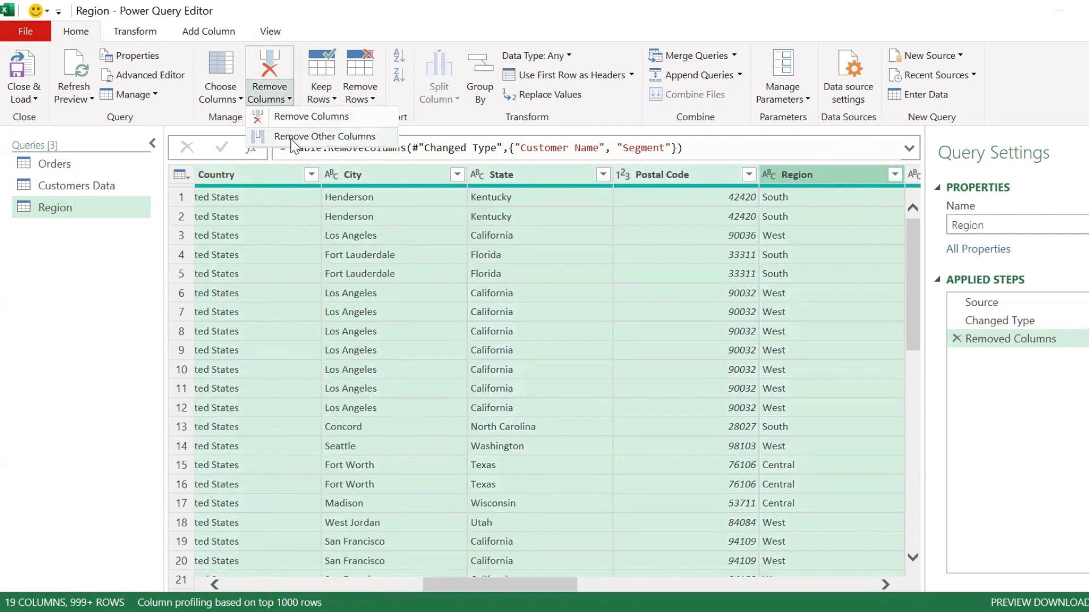
left_click(292, 141)
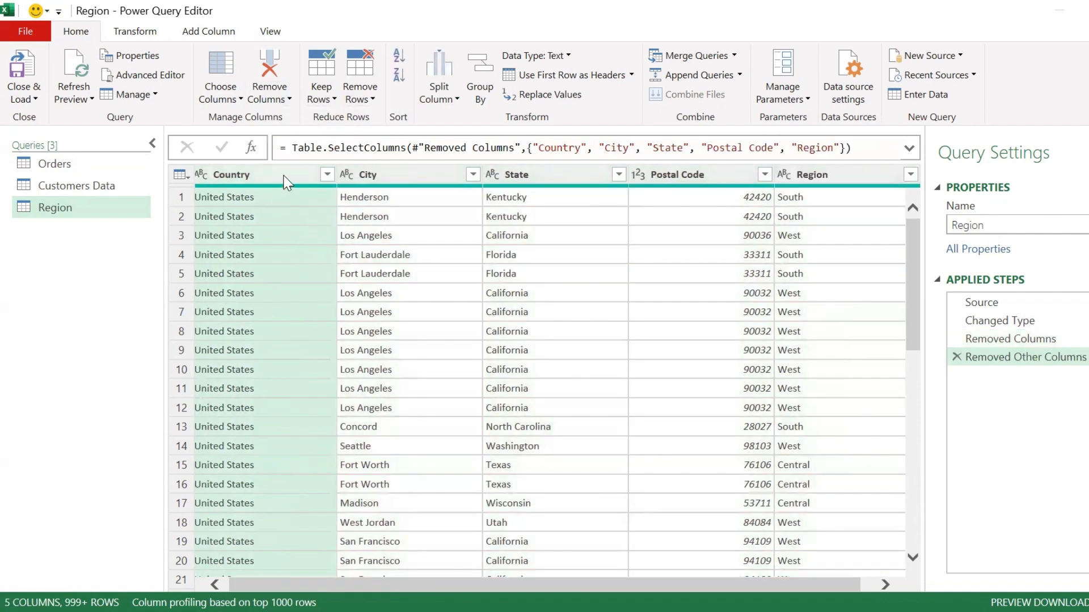
Step: Remove duplicate rows across all five columns, Country through Region, of the Region query
left_click(850, 178, "shift")
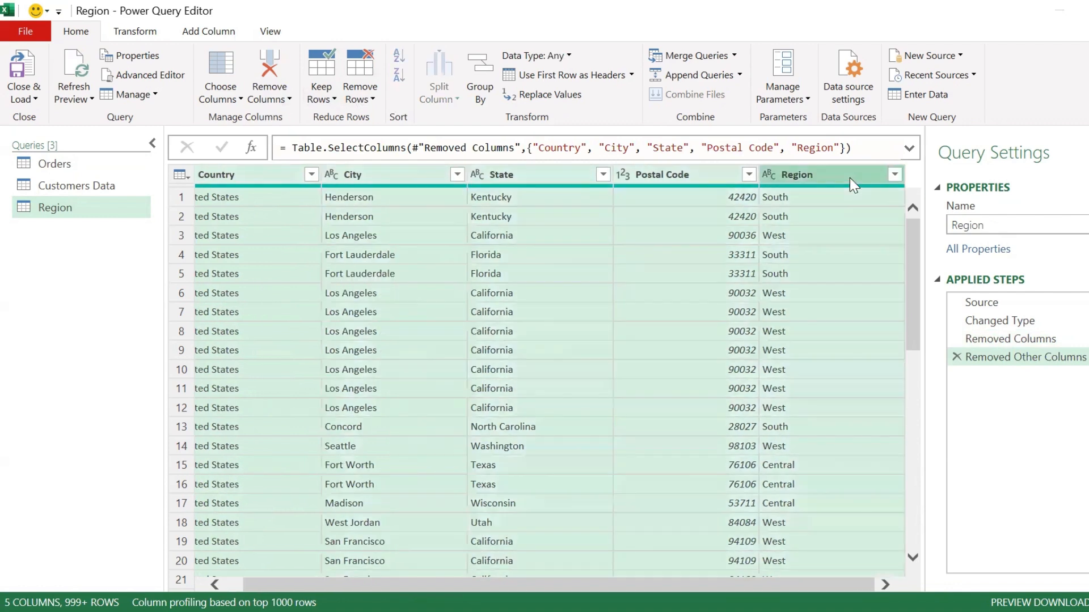
left_click(353, 102)
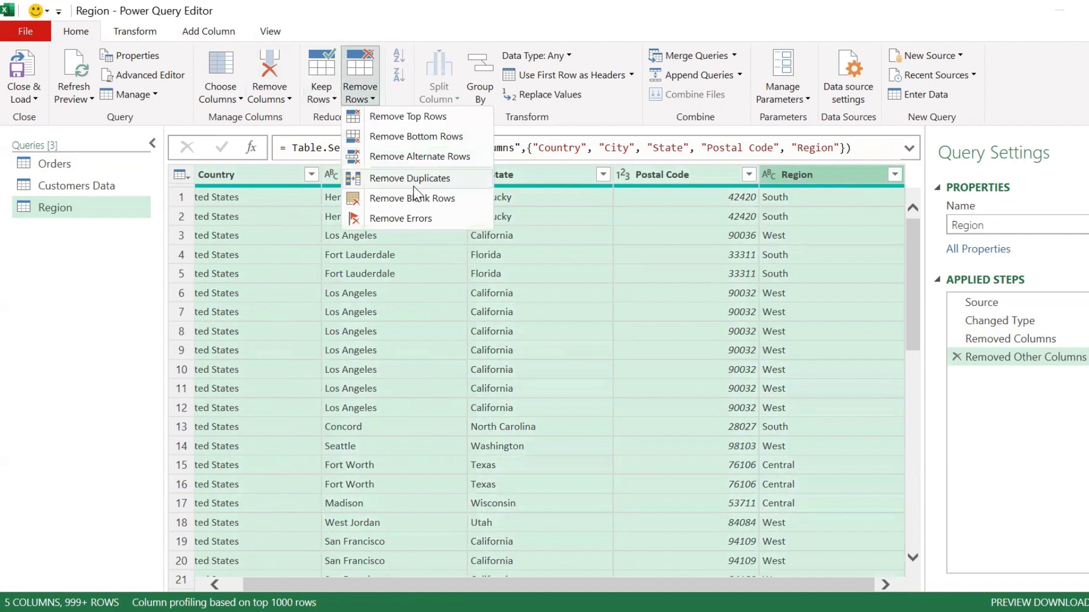
left_click(410, 179)
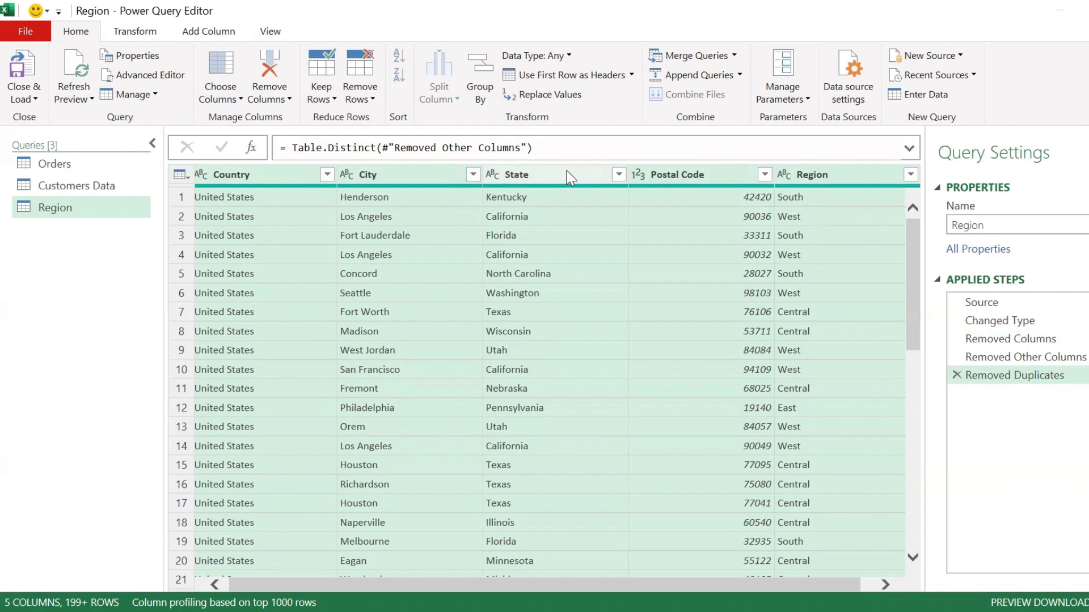
Step: Add an index column starting from 1 to the Region query
left_click_drag(54, 164, 302, 169)
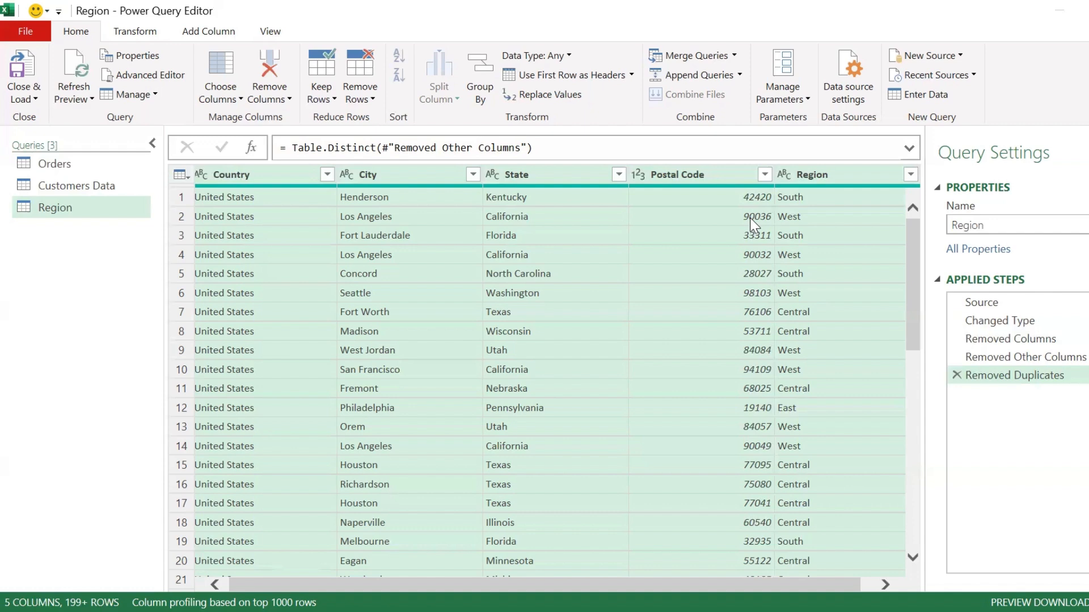
left_click(187, 176)
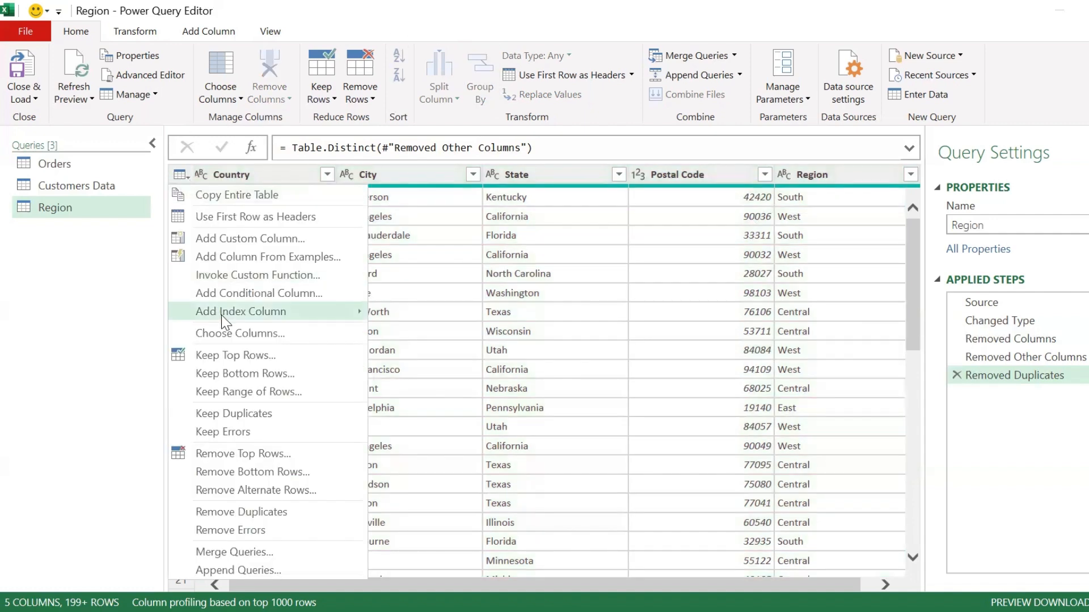
mouse_move(226, 322)
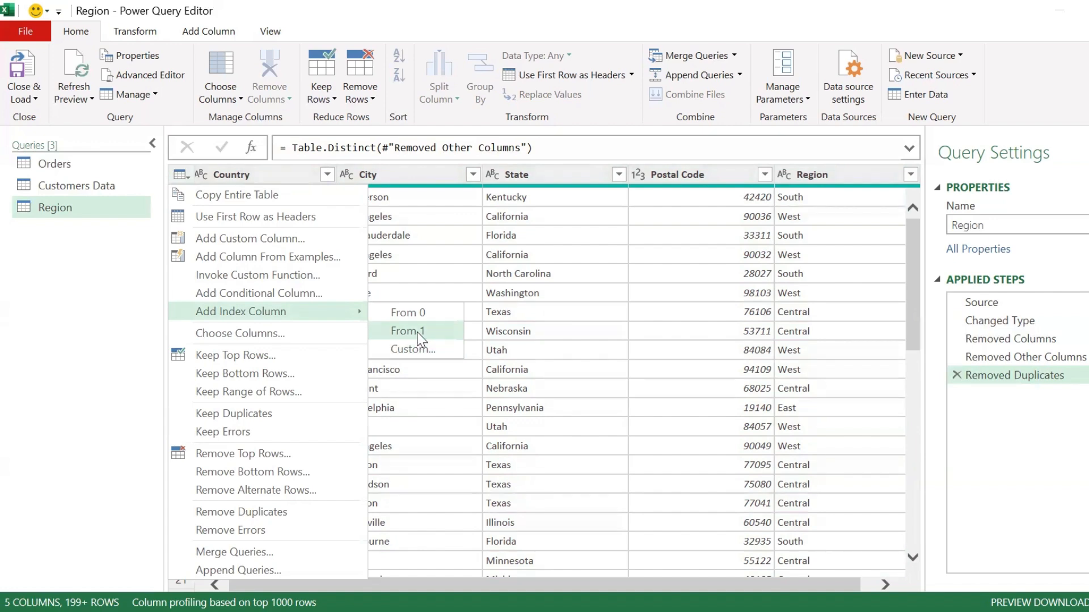
left_click(440, 336)
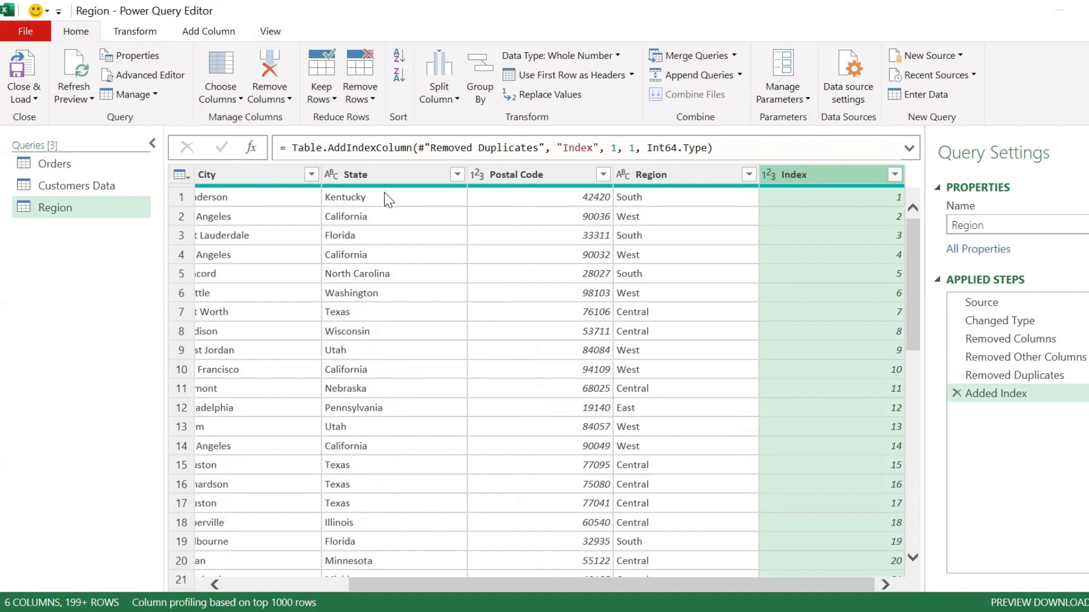
Step: Rename the Region query's index column REgion_code and move it to the beginning of the table
right_click(799, 169)
double_click(800, 171)
type("REgion_code")
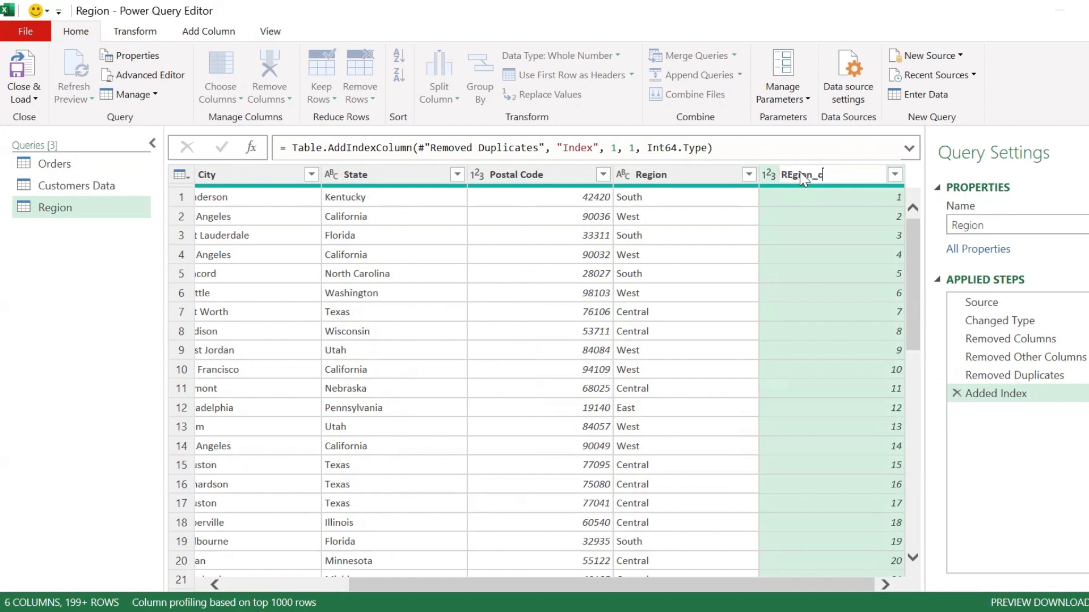
key("Return")
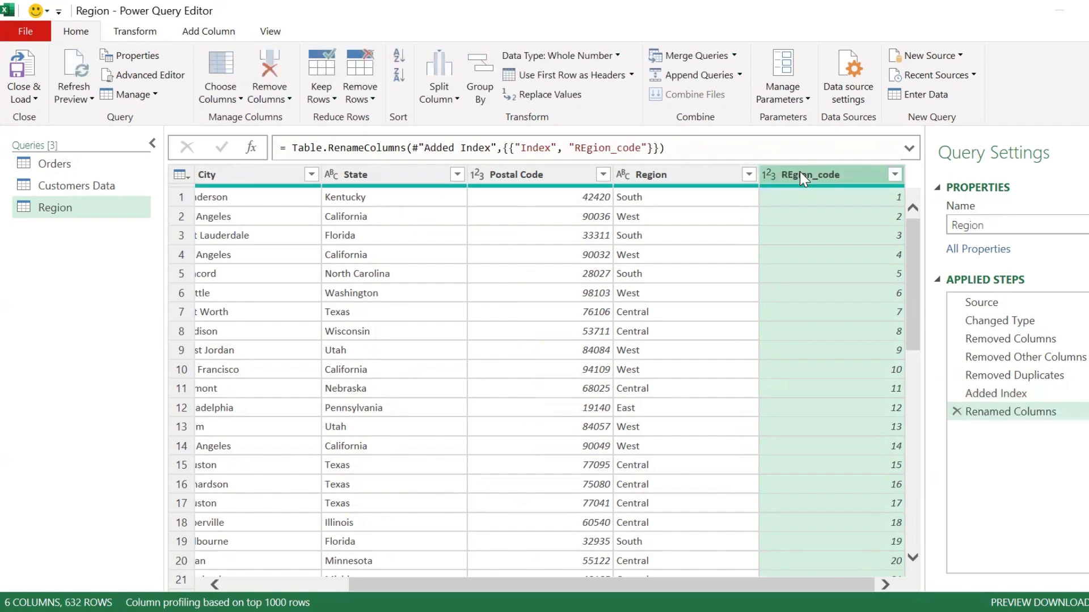
right_click(799, 171)
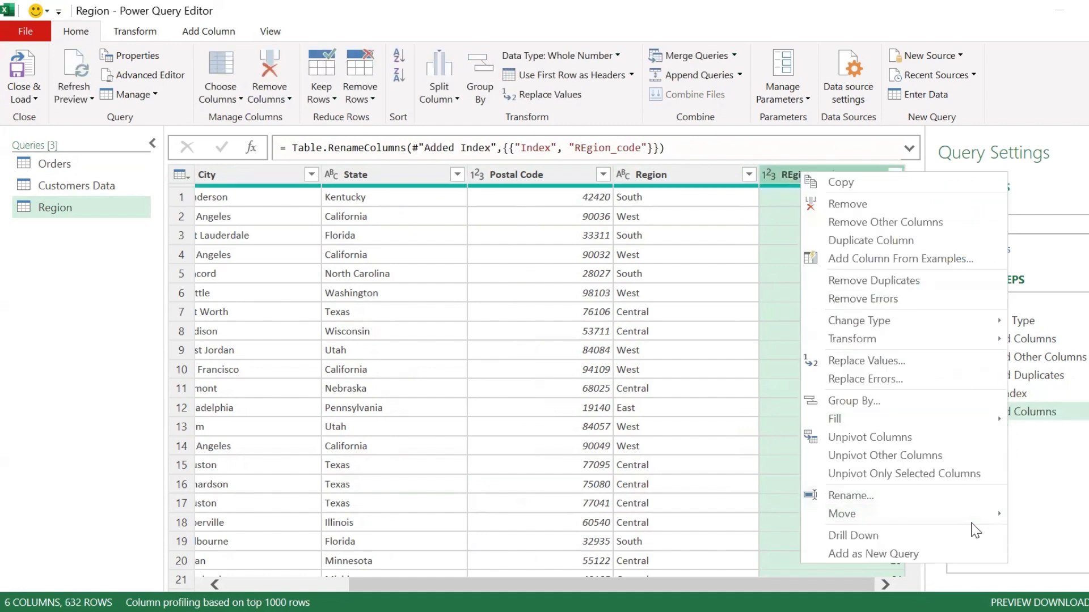
mouse_move(980, 517)
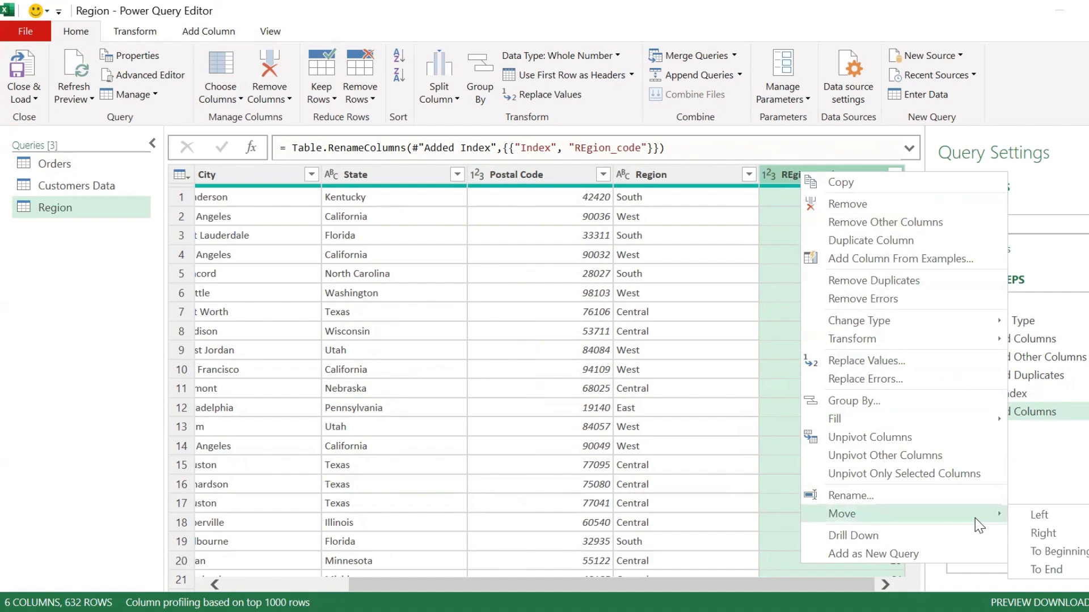
left_click(1046, 554)
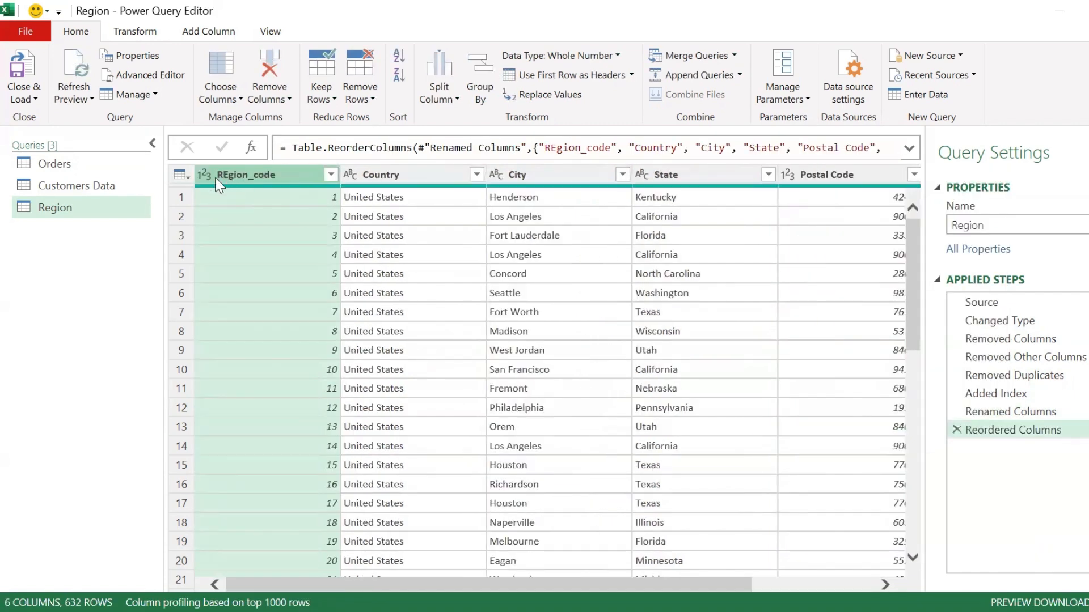
Step: Start merging queries into the existing Orders query, with Region as the second table
left_click_drag(35, 164, 329, 206)
left_click_drag(47, 165, 319, 225)
left_click(52, 164)
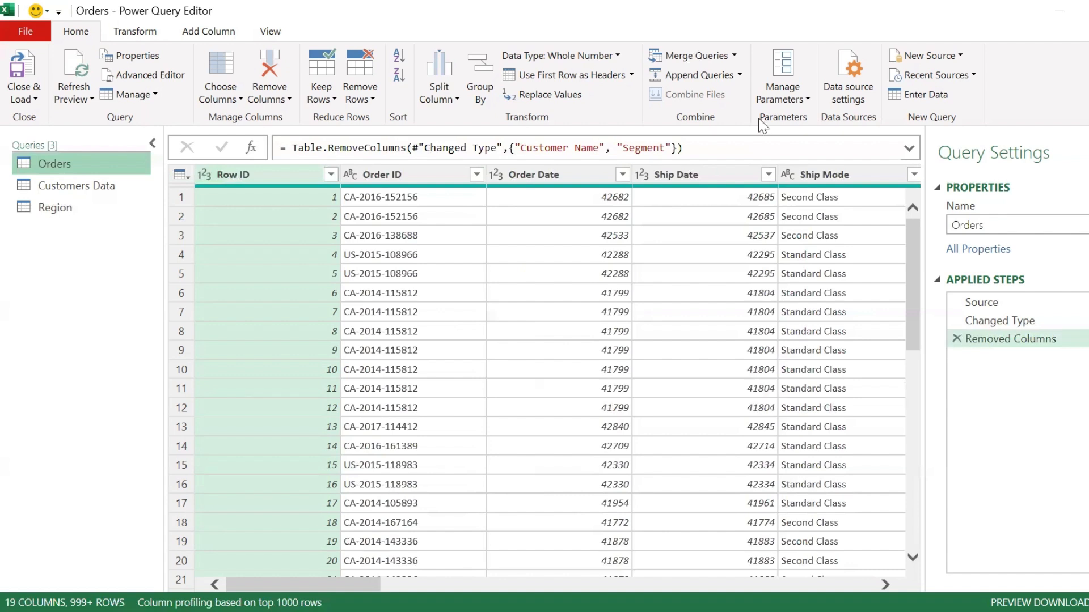
left_click(733, 55)
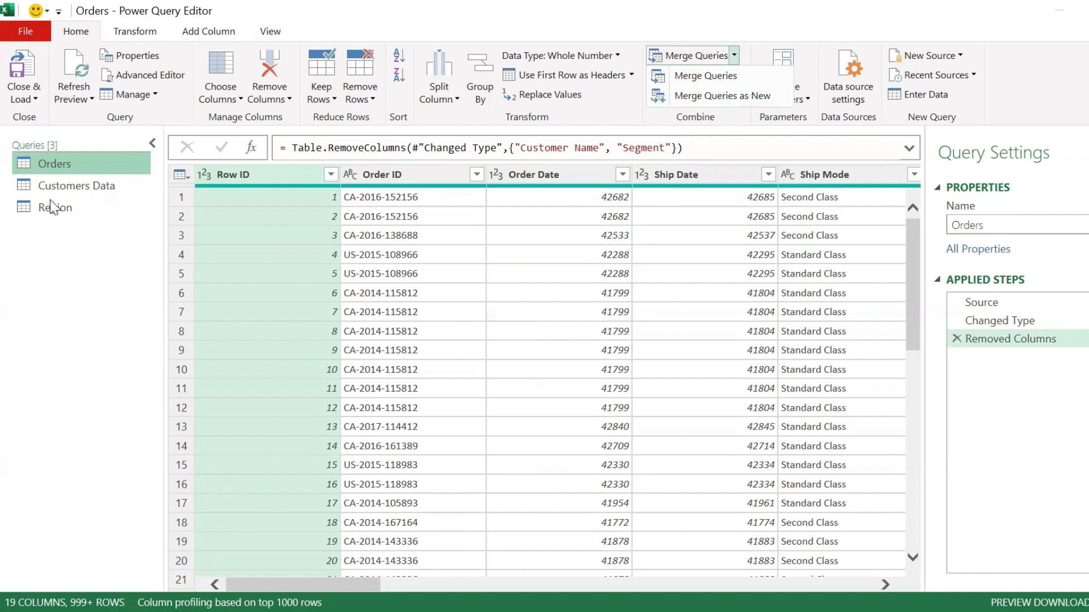
left_click(709, 75)
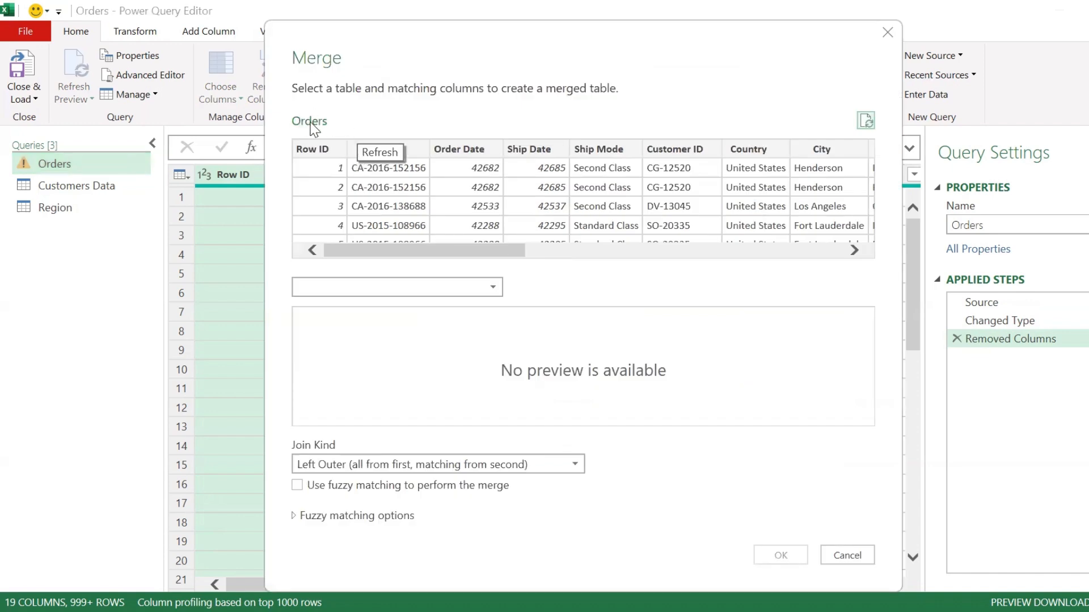
left_click(489, 291)
left_click(309, 343)
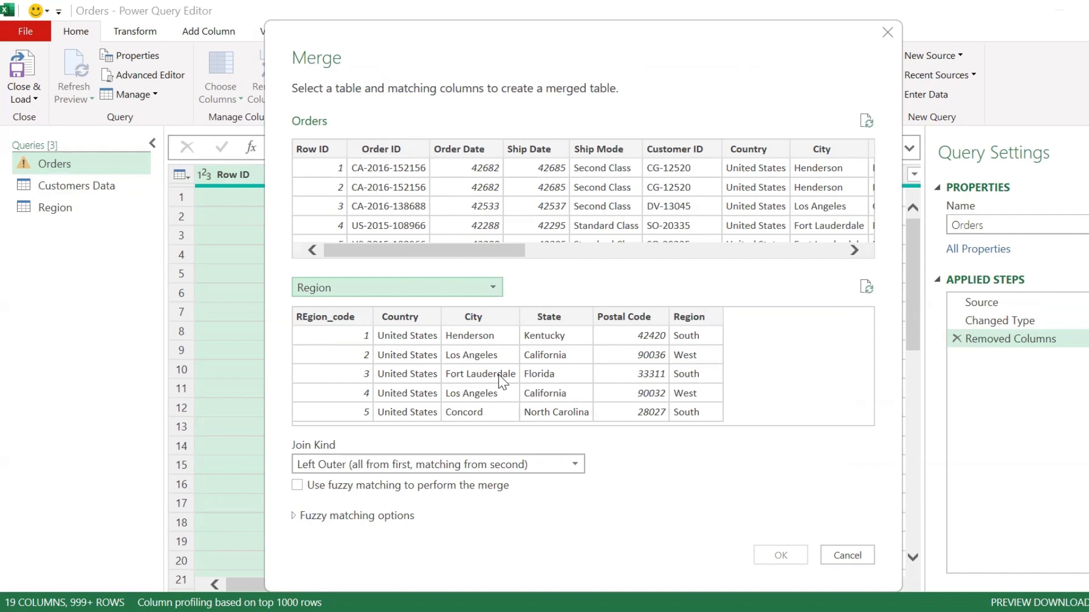
Step: Match Country, City, State, Postal Code and Region in both tables and complete the Left Outer merge
left_click_drag(498, 250, 613, 250)
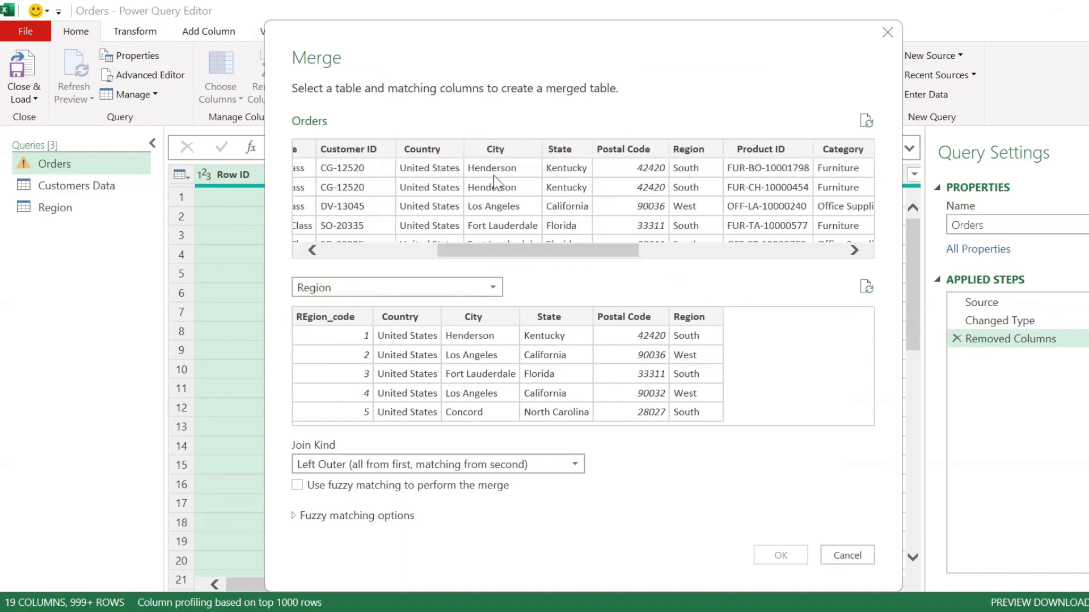
left_click(439, 149)
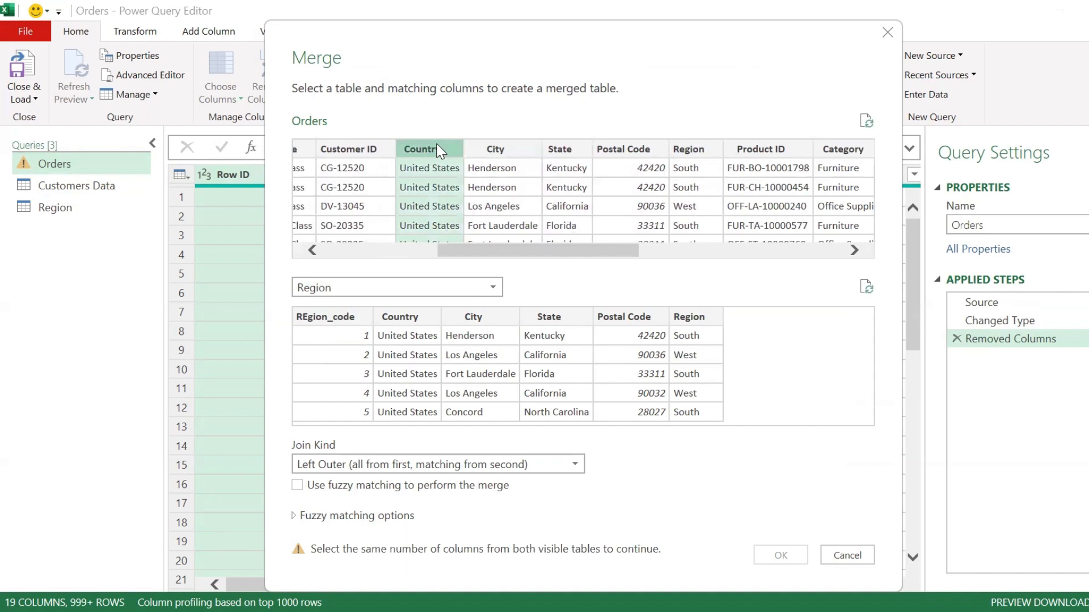
left_click(696, 151, "shift")
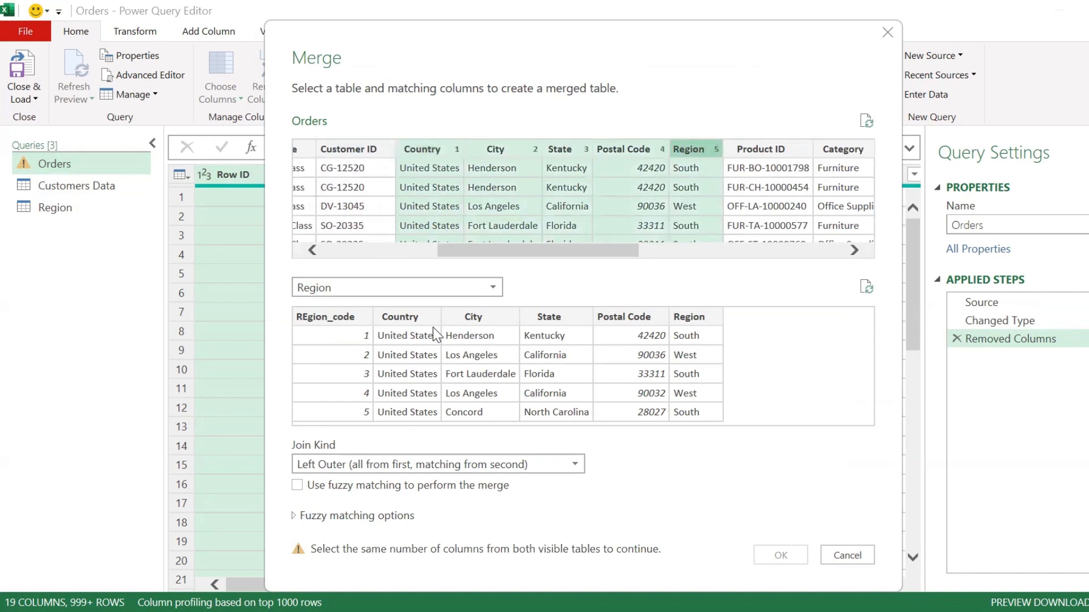
left_click(403, 317)
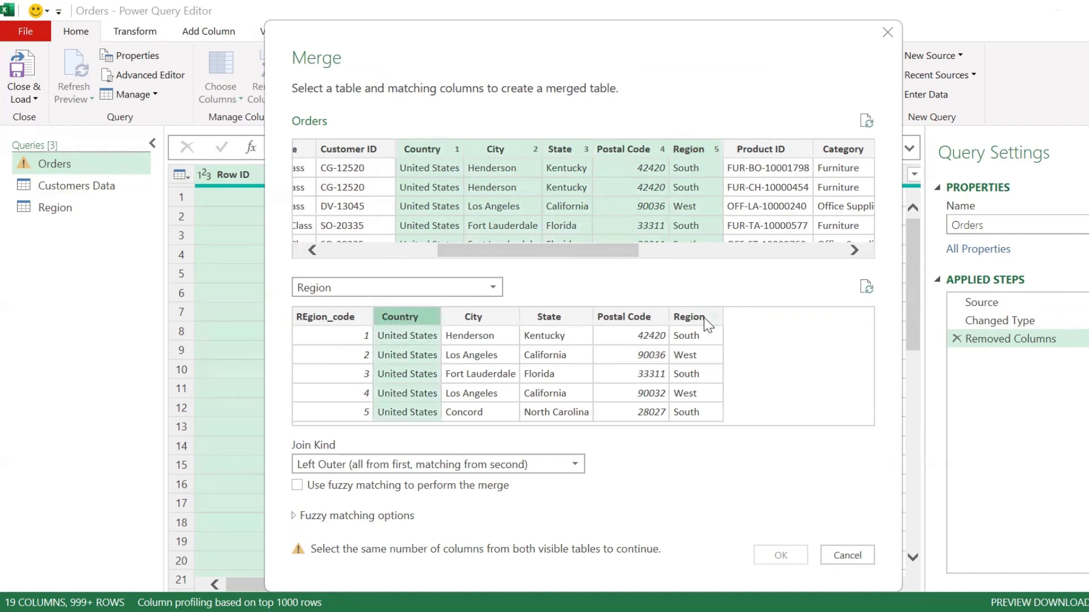
left_click(703, 317, "shift")
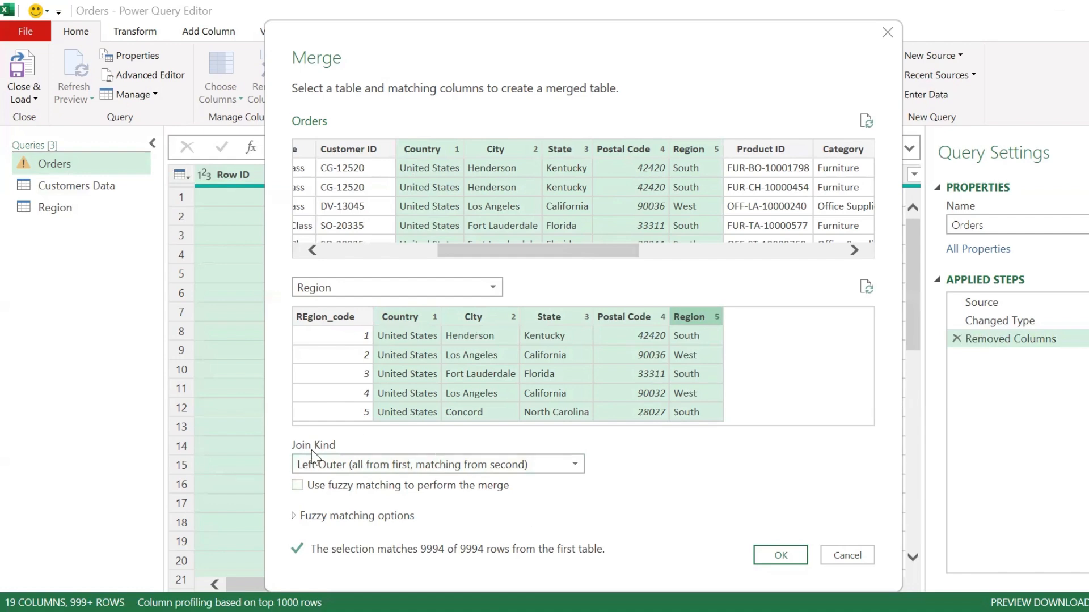
left_click(789, 552)
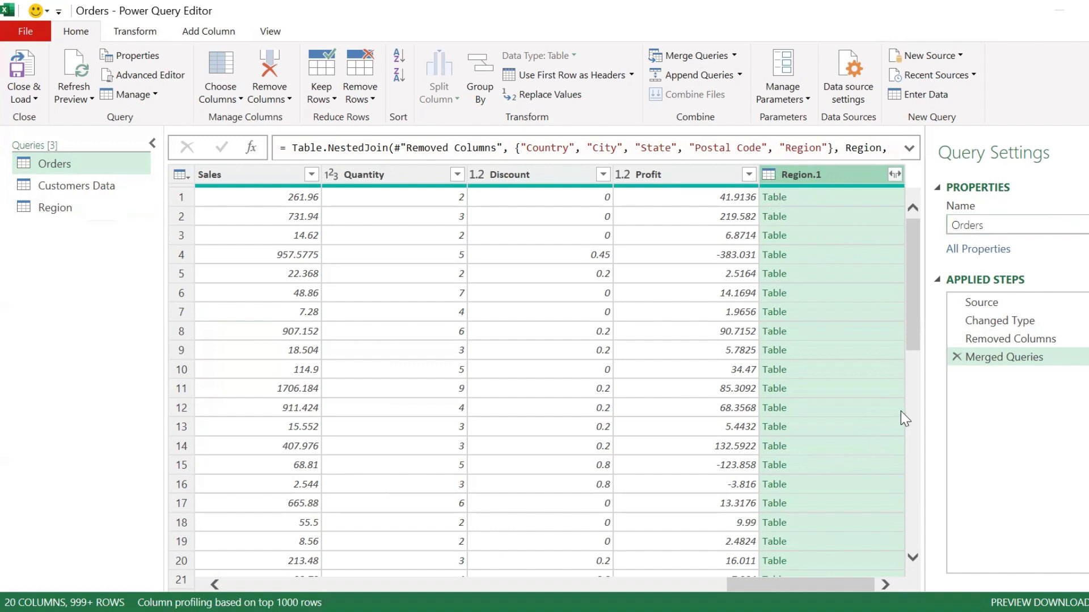
Step: Check the nested tables in rows 1 and 6 of the merged Region.1 column, and expand only its REgion_code field
left_click(817, 197)
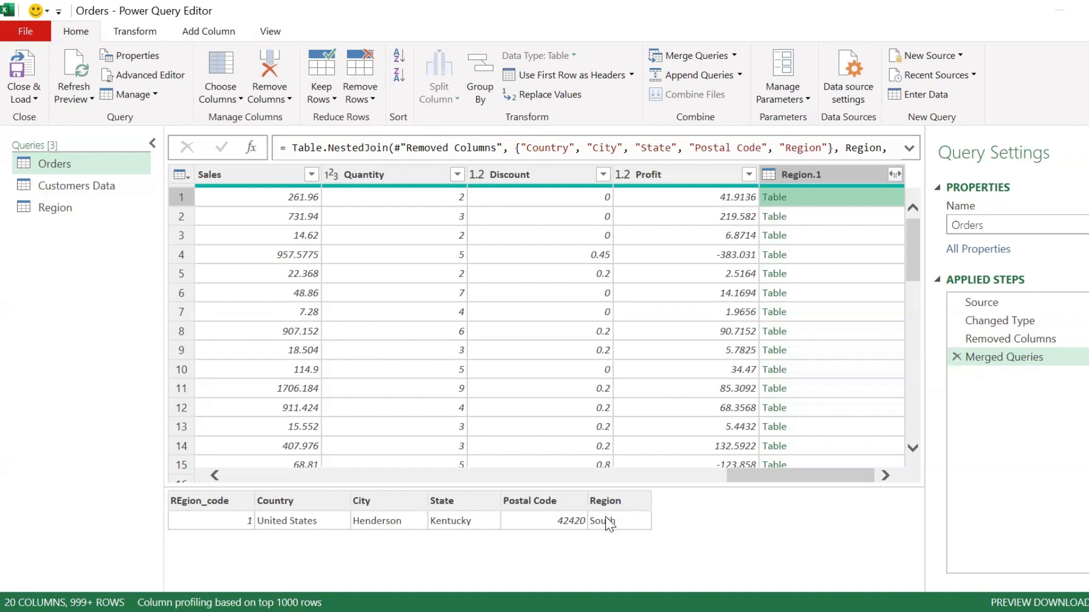
left_click(814, 294)
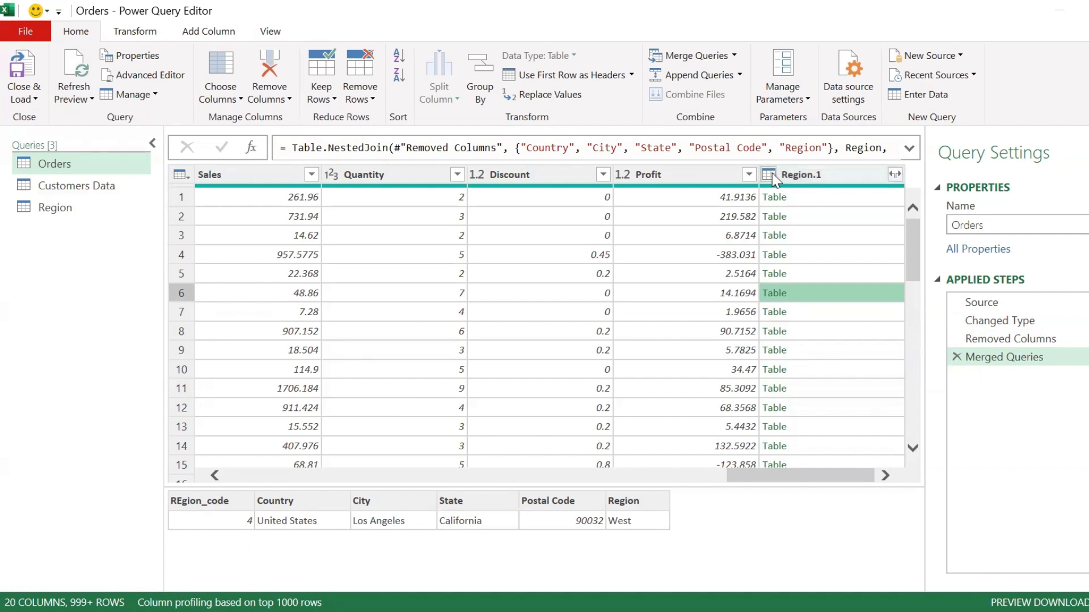
left_click(894, 175)
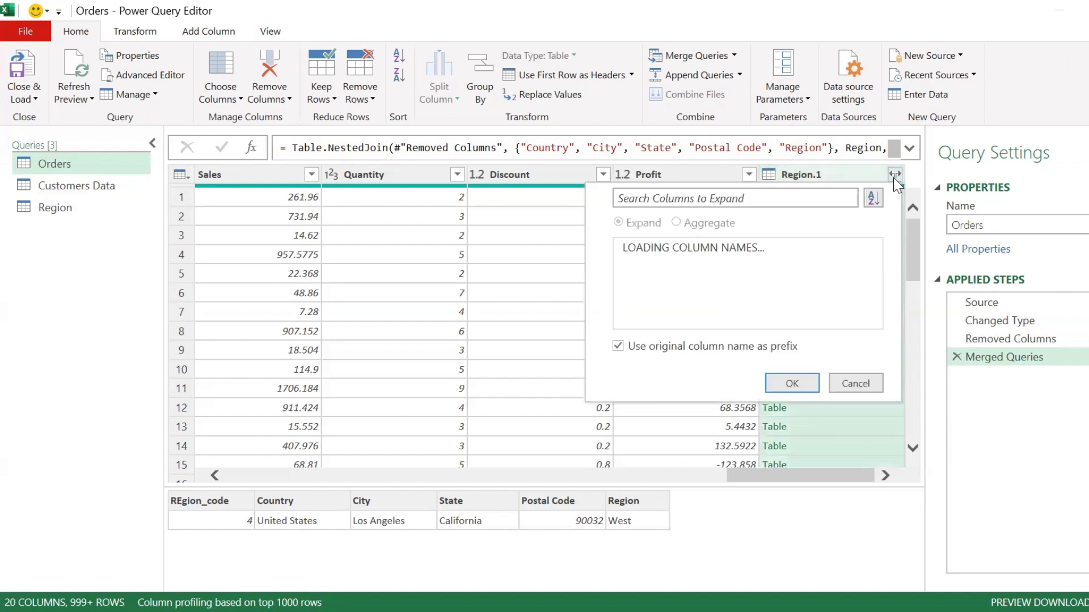
left_click(629, 248)
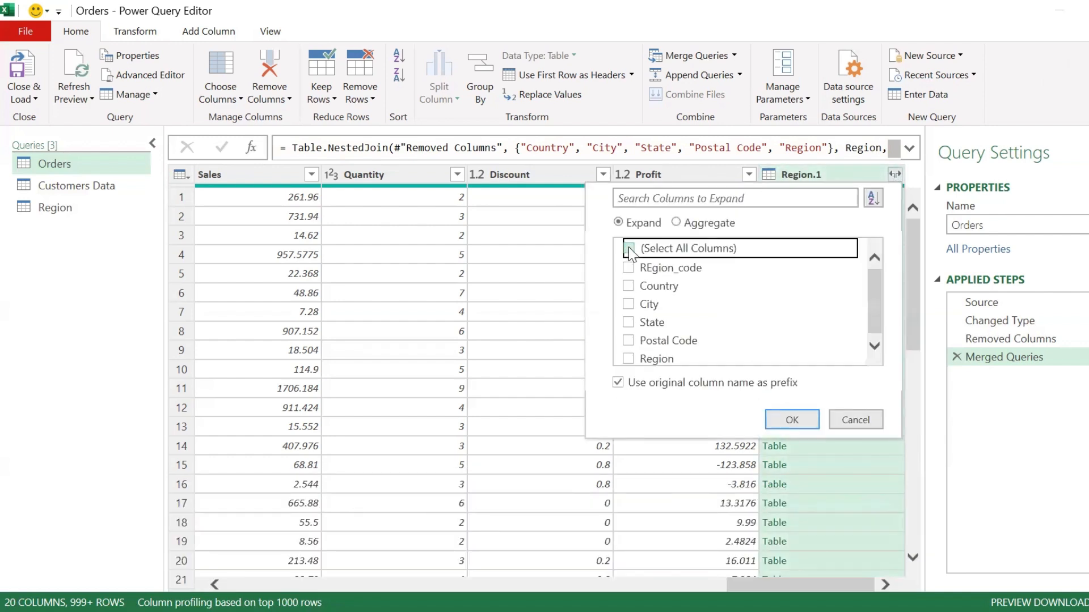
left_click(628, 267)
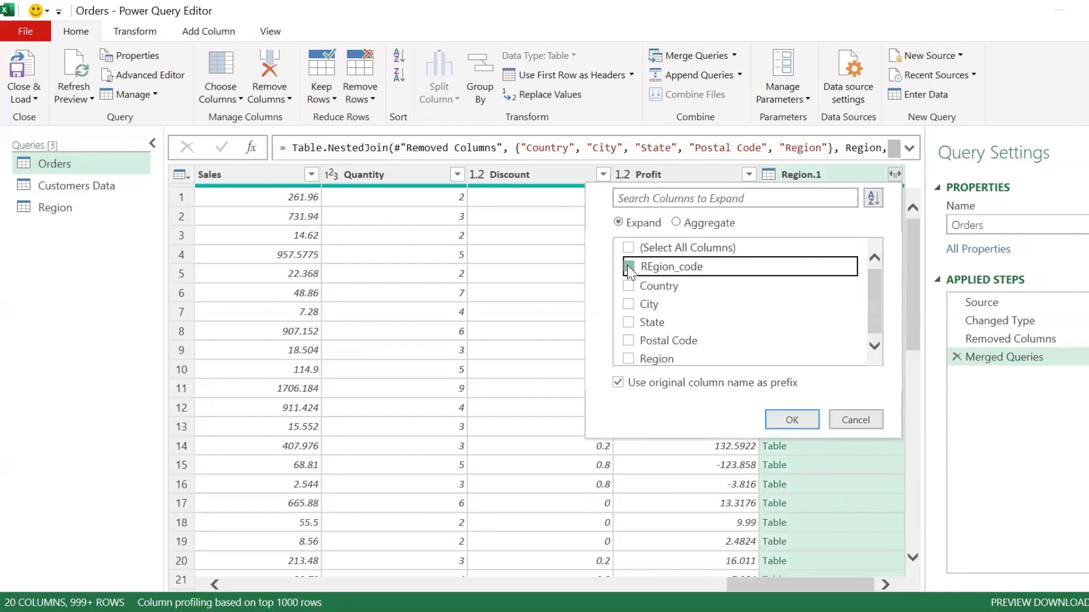
left_click(782, 424)
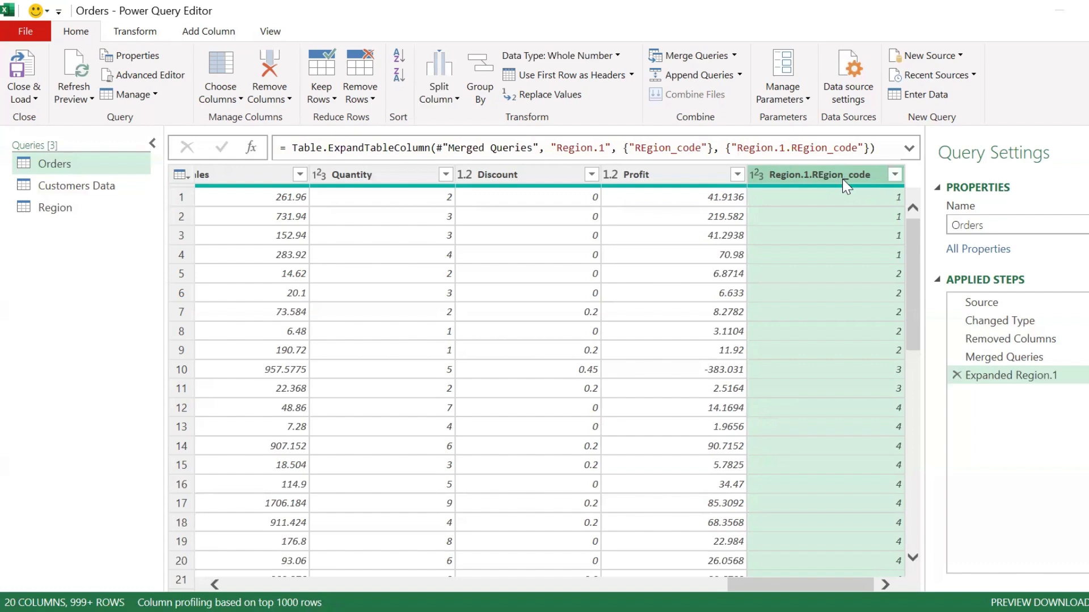
Step: Move the expanded region code column in front of Country in the Orders query and rename it Region_code
left_click_drag(842, 175, 252, 165)
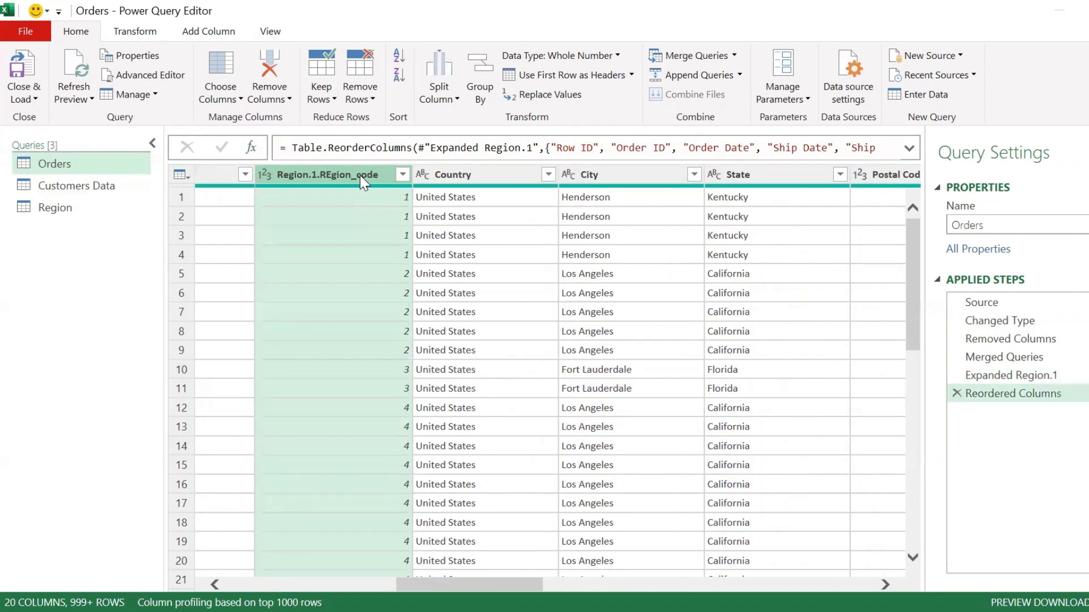
double_click(327, 174)
type("Region_code")
key("Return")
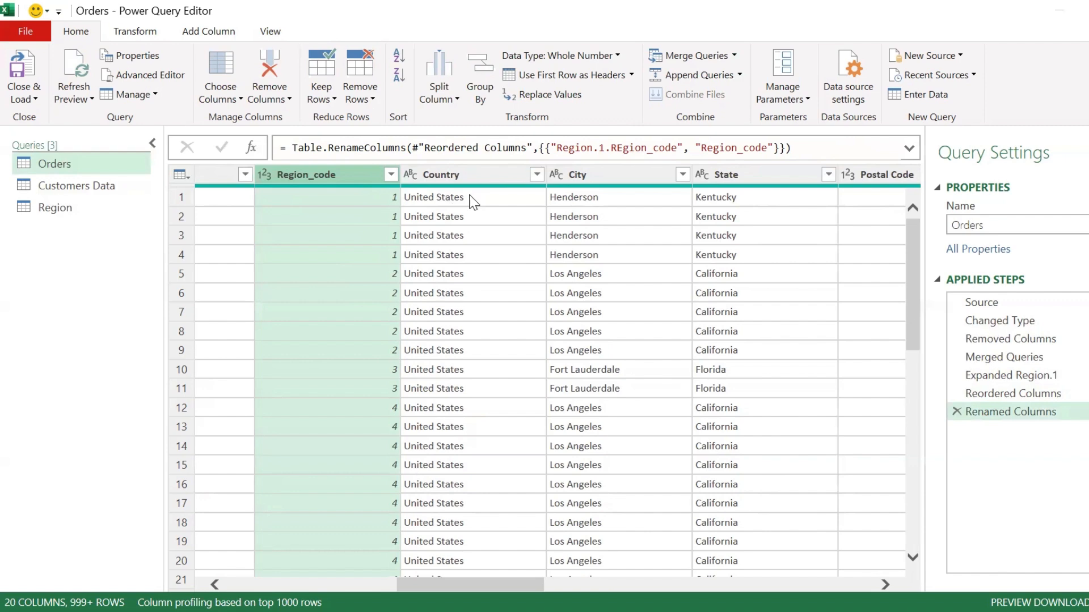
Step: Remove the Country, City, State, Postal Code and Region columns from the Orders query
left_click(457, 174)
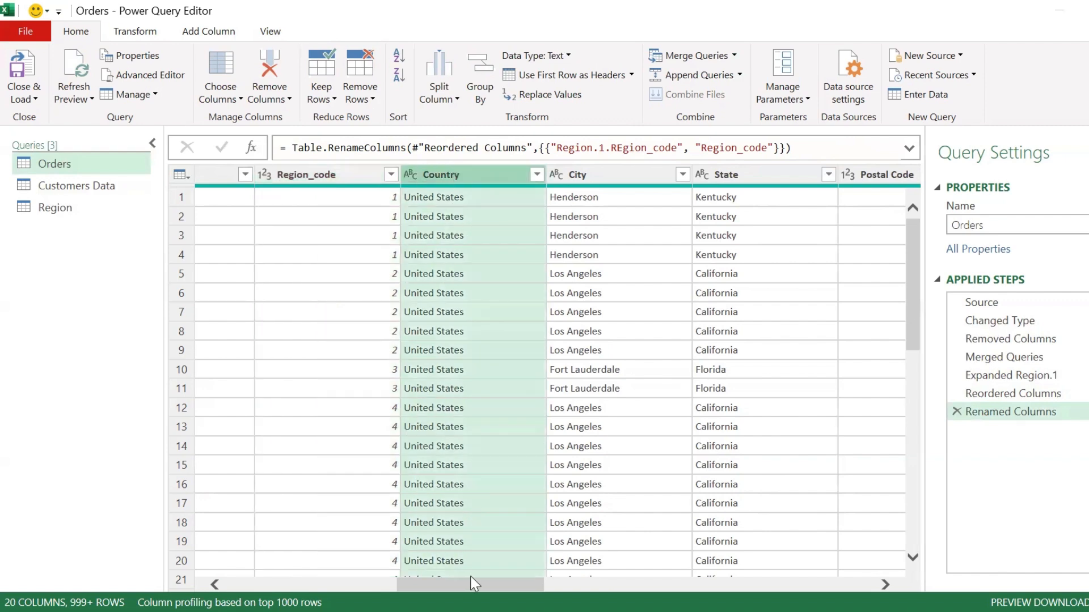
left_click_drag(469, 586, 536, 584)
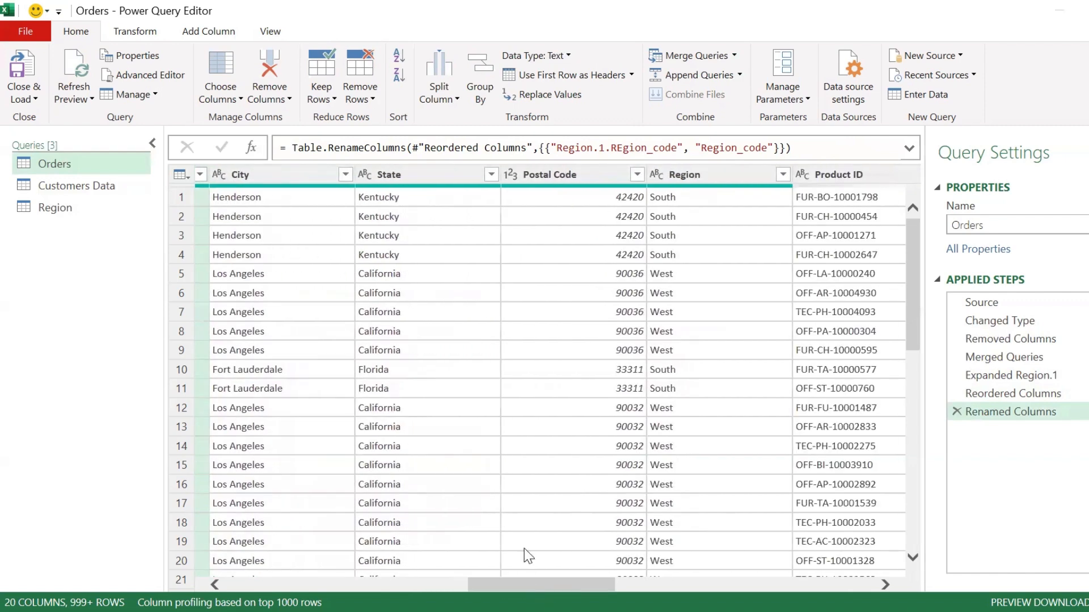
left_click(705, 173, "shift")
right_click(706, 174)
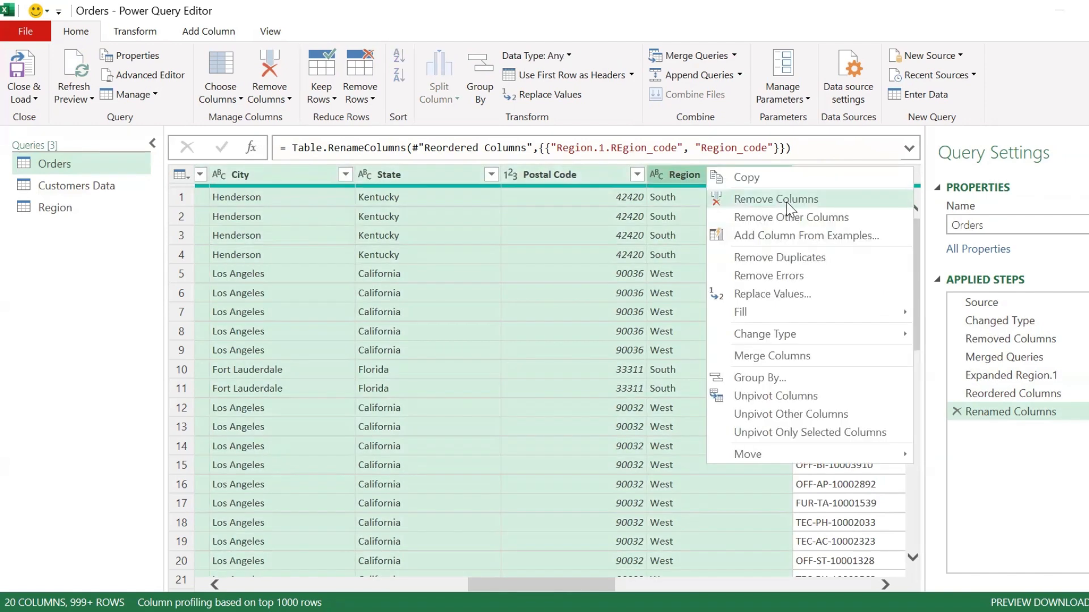
left_click(785, 200)
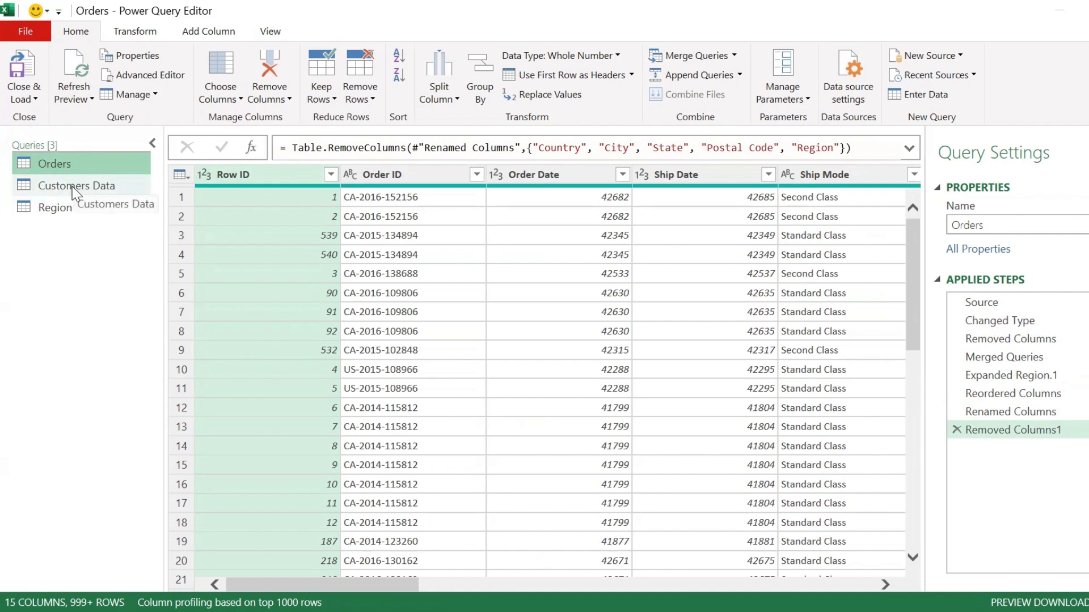
left_click_drag(353, 584, 621, 584)
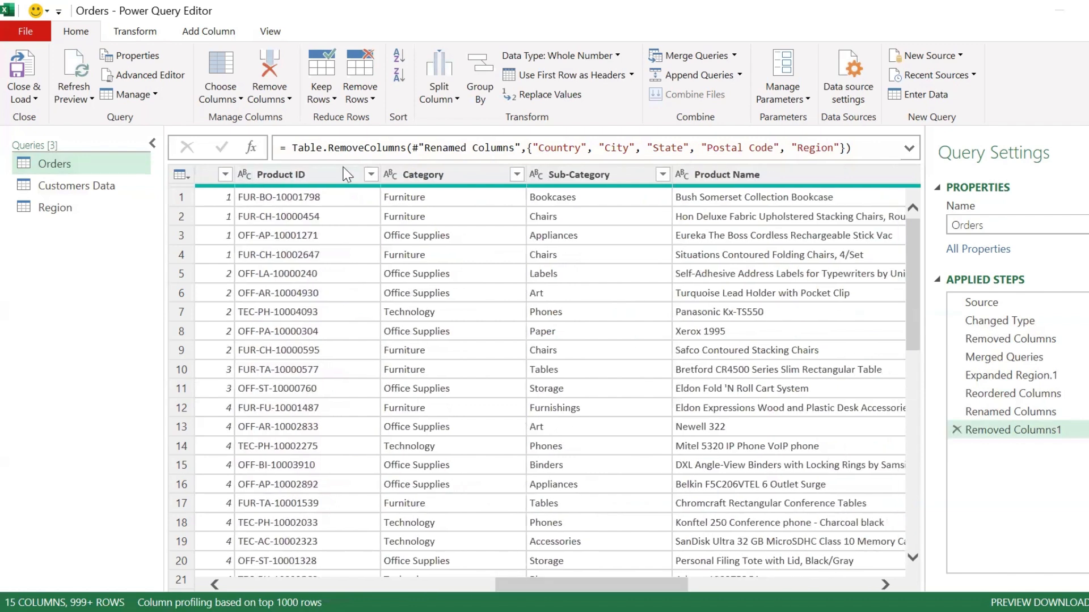